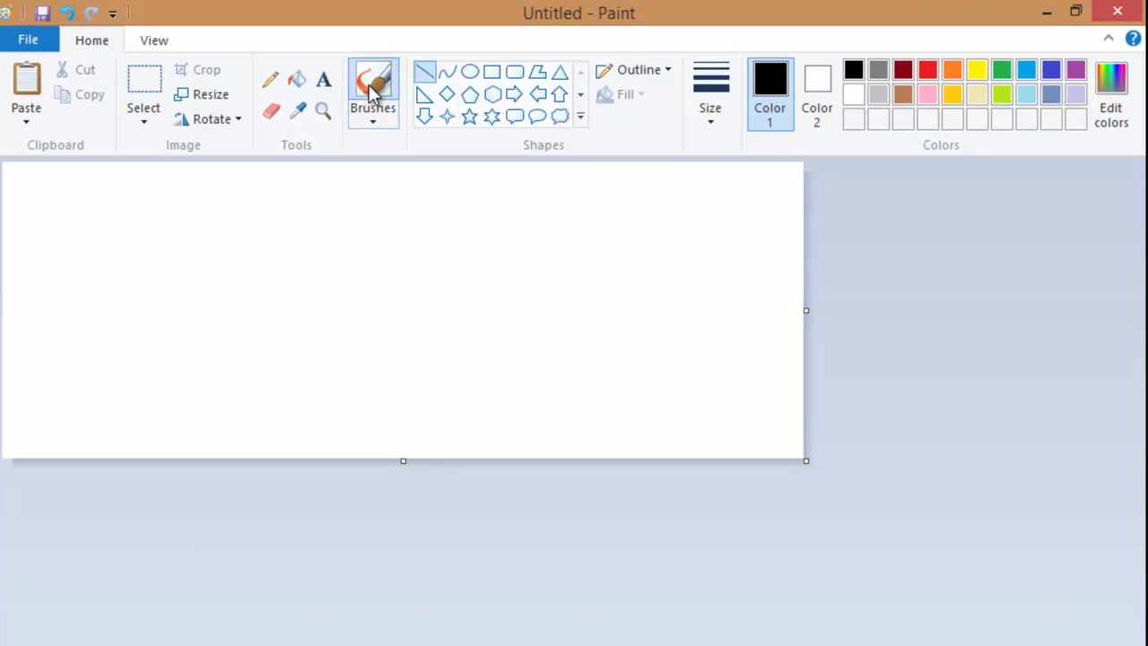
# Sketch the outline of two mountain peaks with a medium-width brush.
pyautogui.click(372, 89)
pyautogui.click(716, 78)
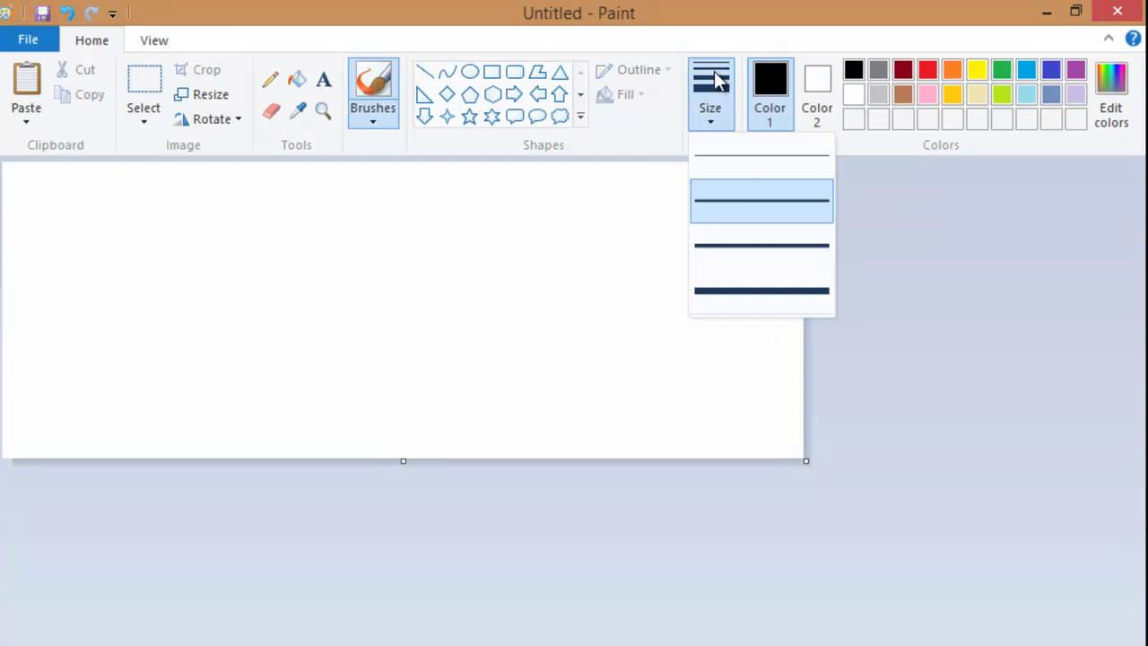
pyautogui.click(737, 199)
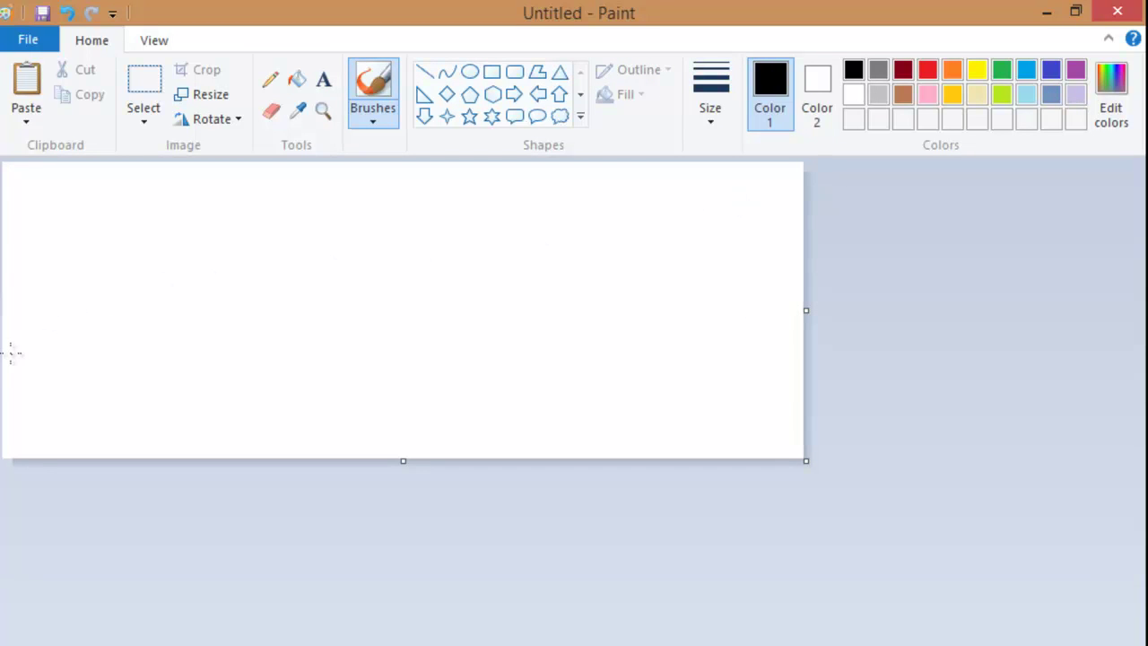
pyautogui.moveTo(11, 352)
pyautogui.mouseDown()
pyautogui.moveTo(237, 201)
pyautogui.moveTo(364, 309)
pyautogui.moveTo(494, 189)
pyautogui.moveTo(555, 207)
pyautogui.moveTo(725, 342)
pyautogui.moveTo(788, 349)
pyautogui.mouseUp()
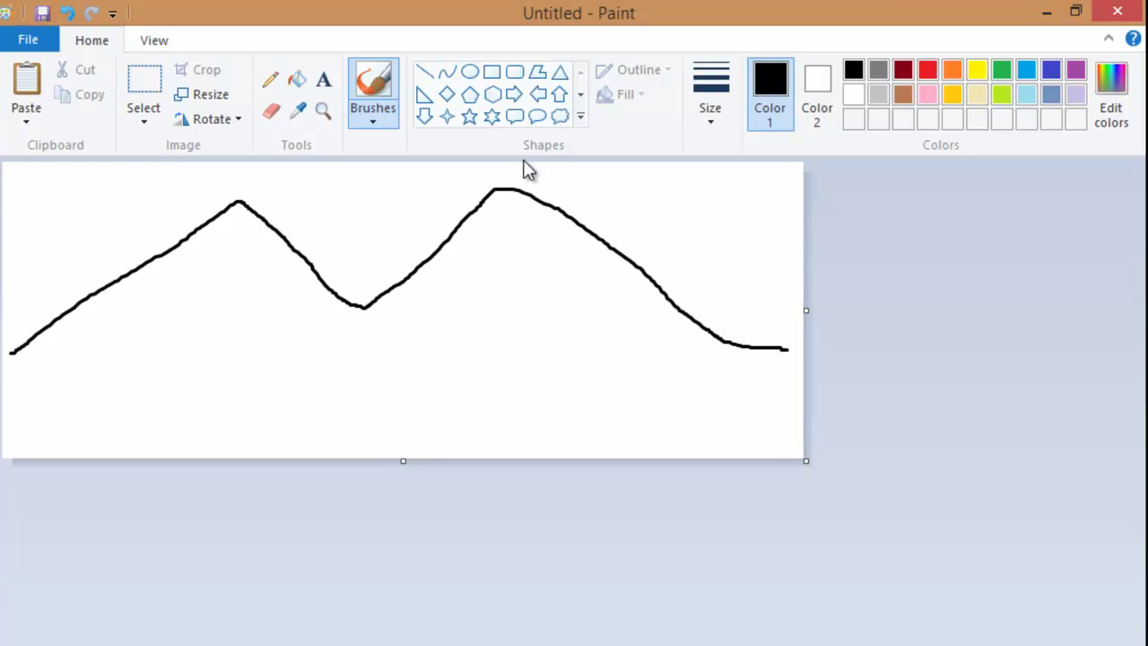
# Draw a straight horizon line across the whole canvas with the Line shape.
pyautogui.click(424, 71)
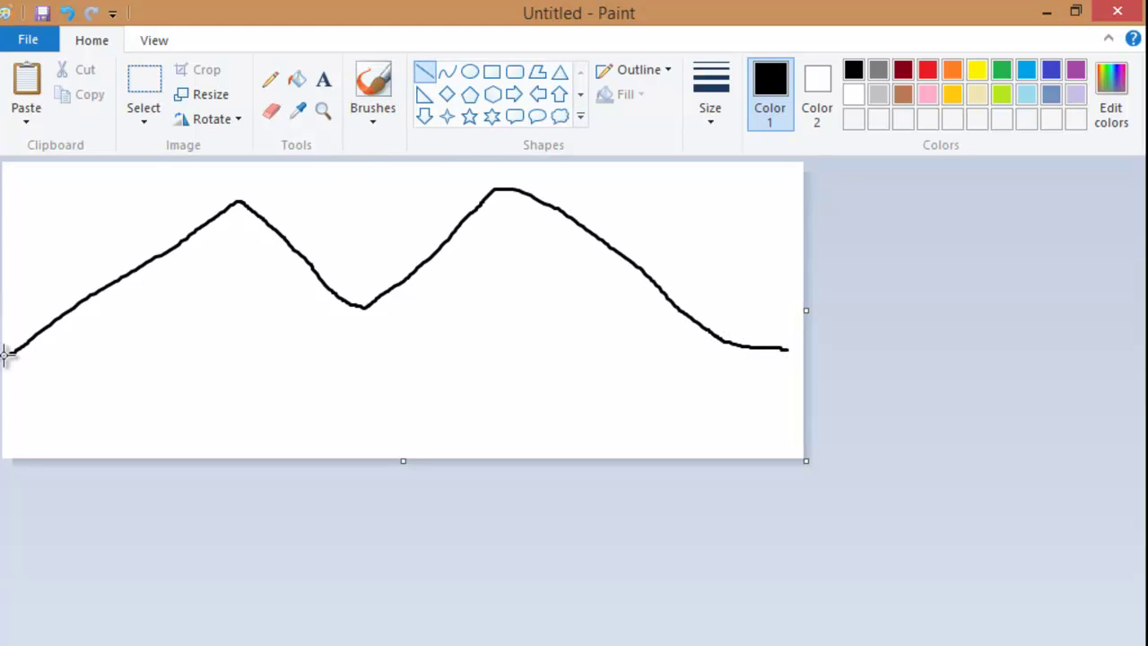
pyautogui.moveTo(3, 353); pyautogui.dragTo(816, 351)
pyautogui.click(297, 80)
# Add thin pencil snowlines across the left and right peaks.
pyautogui.click(270, 79)
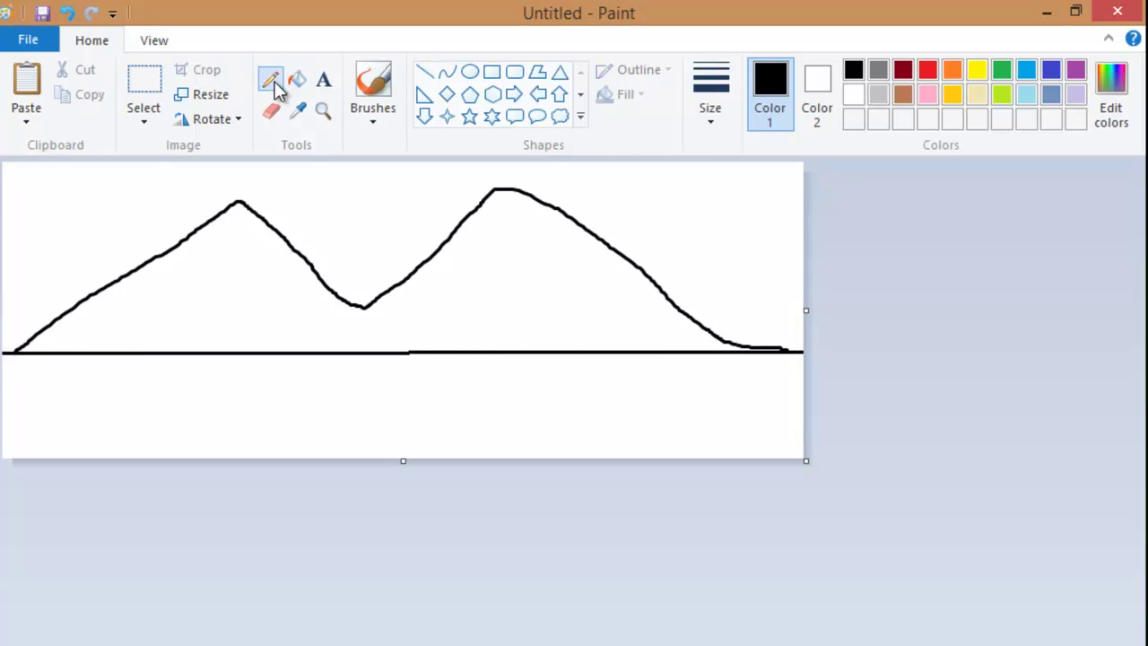
pyautogui.moveTo(179, 244)
pyautogui.mouseDown()
pyautogui.moveTo(221, 238)
pyautogui.moveTo(252, 251)
pyautogui.moveTo(289, 246)
pyautogui.mouseUp()
pyautogui.moveTo(446, 240)
pyautogui.mouseDown()
pyautogui.moveTo(492, 215)
pyautogui.moveTo(523, 245)
pyautogui.moveTo(527, 219)
pyautogui.moveTo(577, 235)
pyautogui.mouseUp()
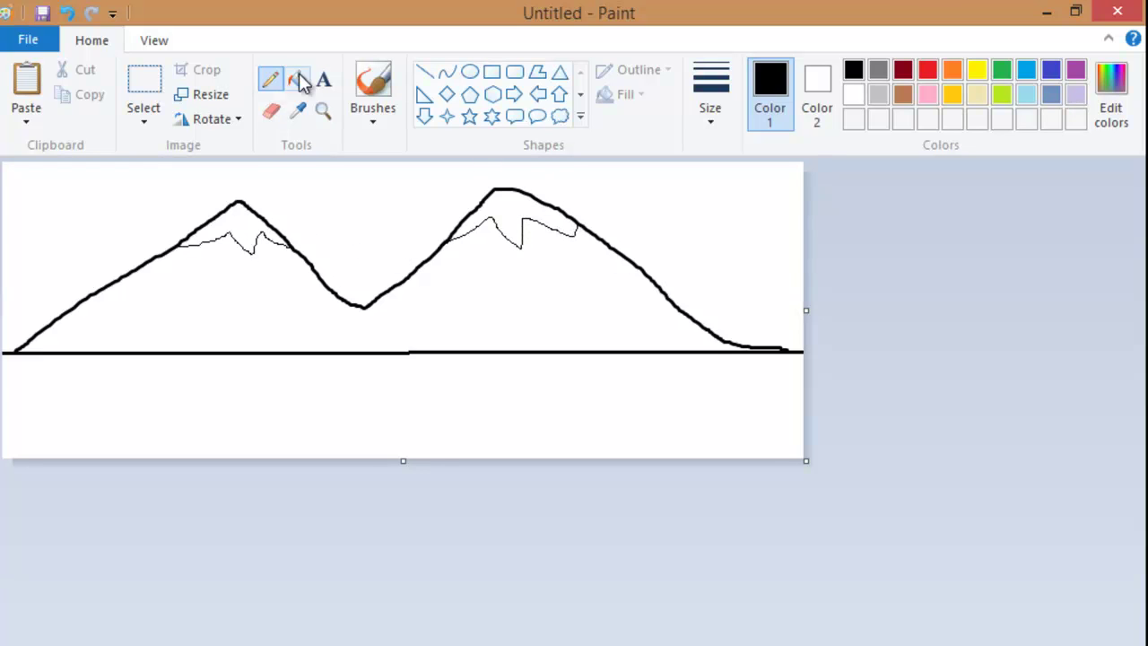
# Fill the mountains green, the sky light blue and the ground brown, leaving snowcaps white.
pyautogui.click(297, 79)
pyautogui.click(1003, 72)
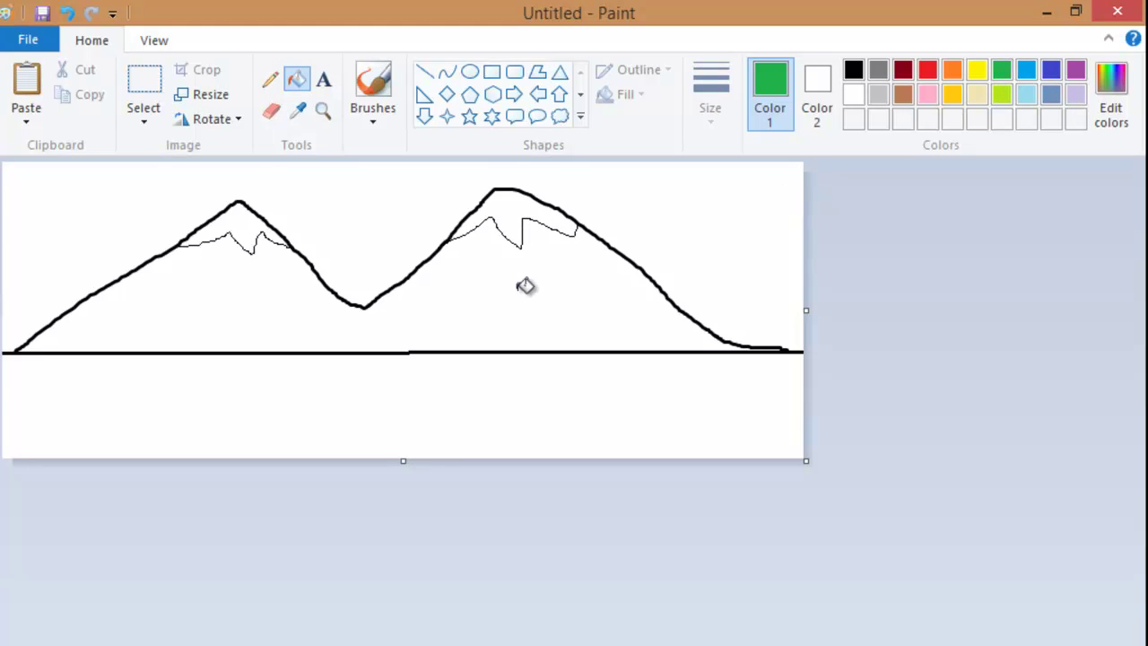
pyautogui.click(301, 279)
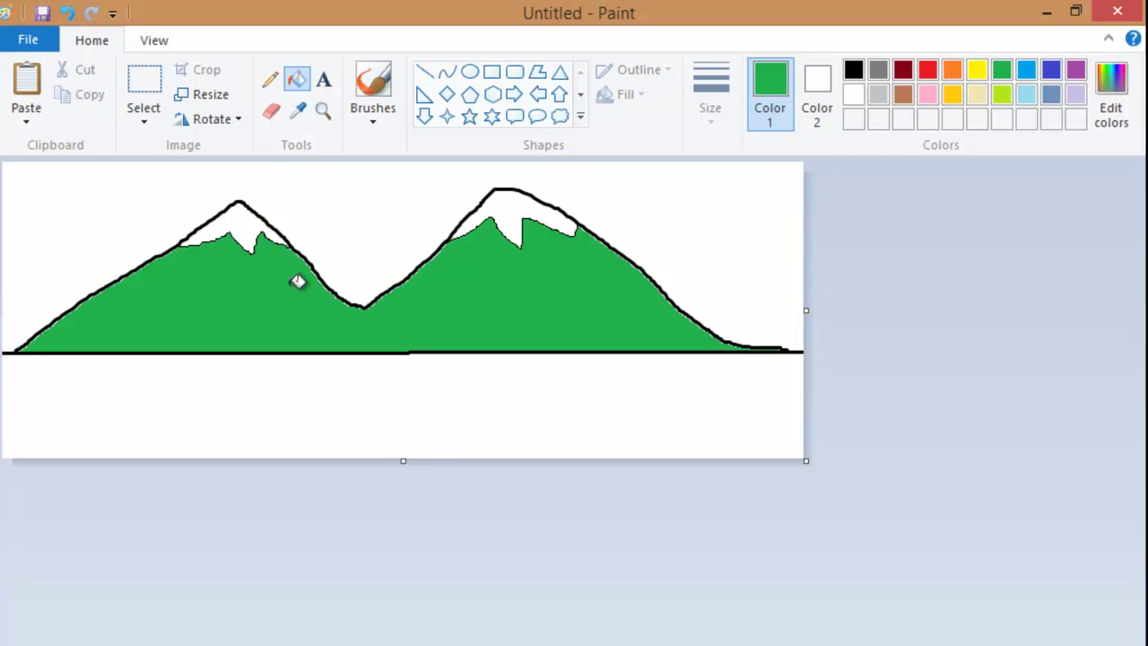
pyautogui.click(1027, 95)
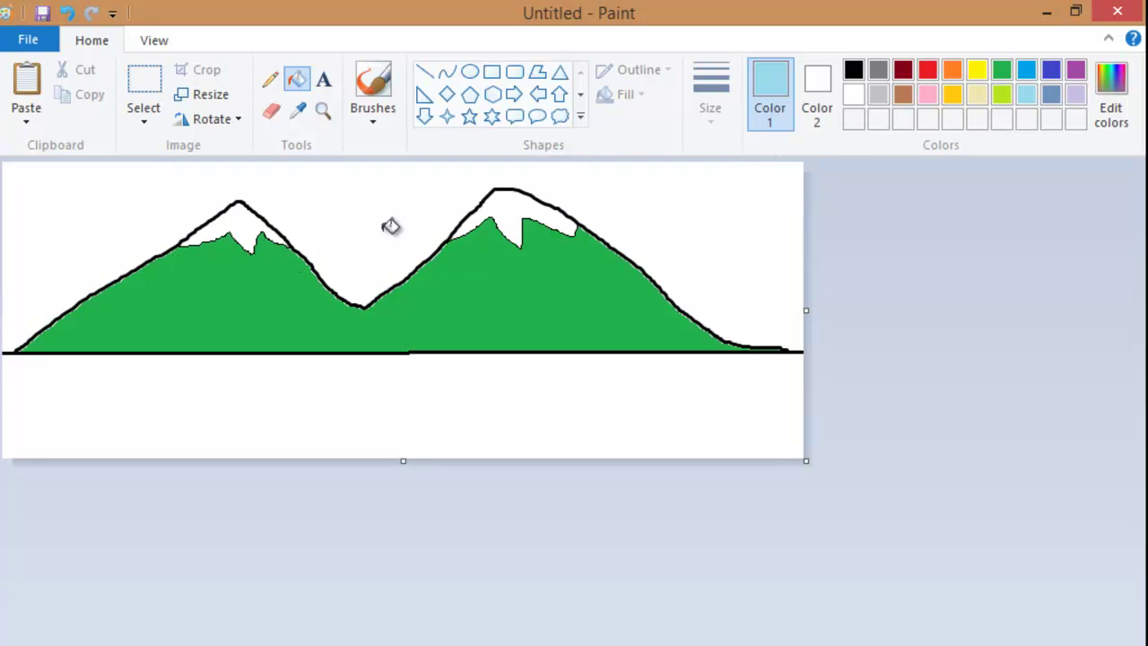
pyautogui.click(390, 227)
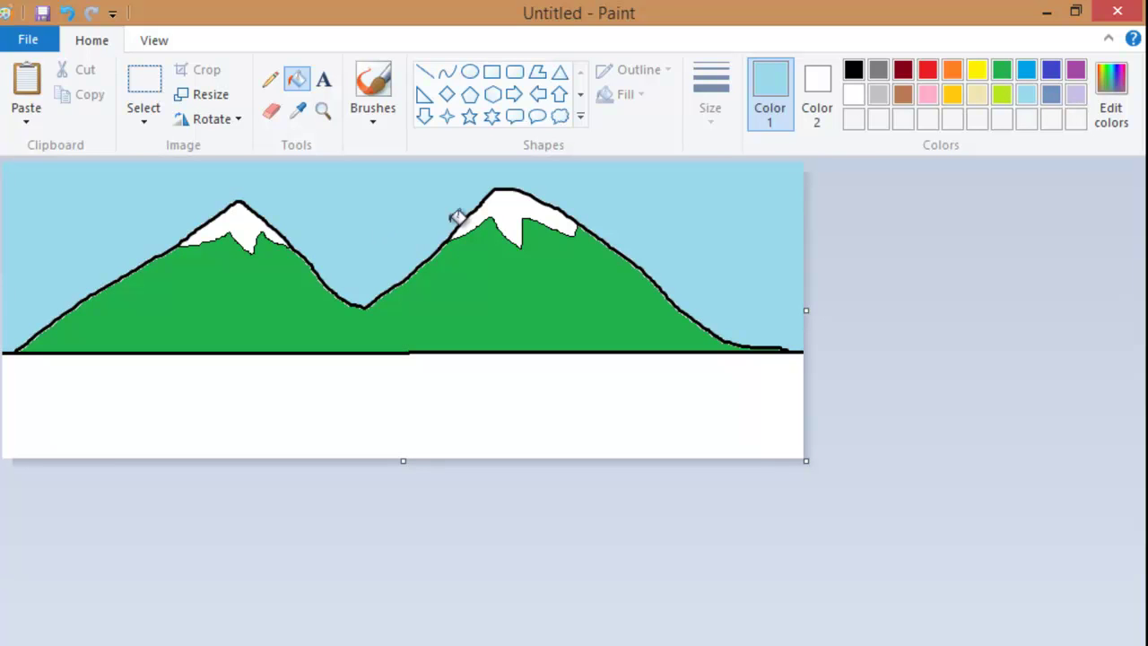
pyautogui.click(902, 97)
pyautogui.click(274, 385)
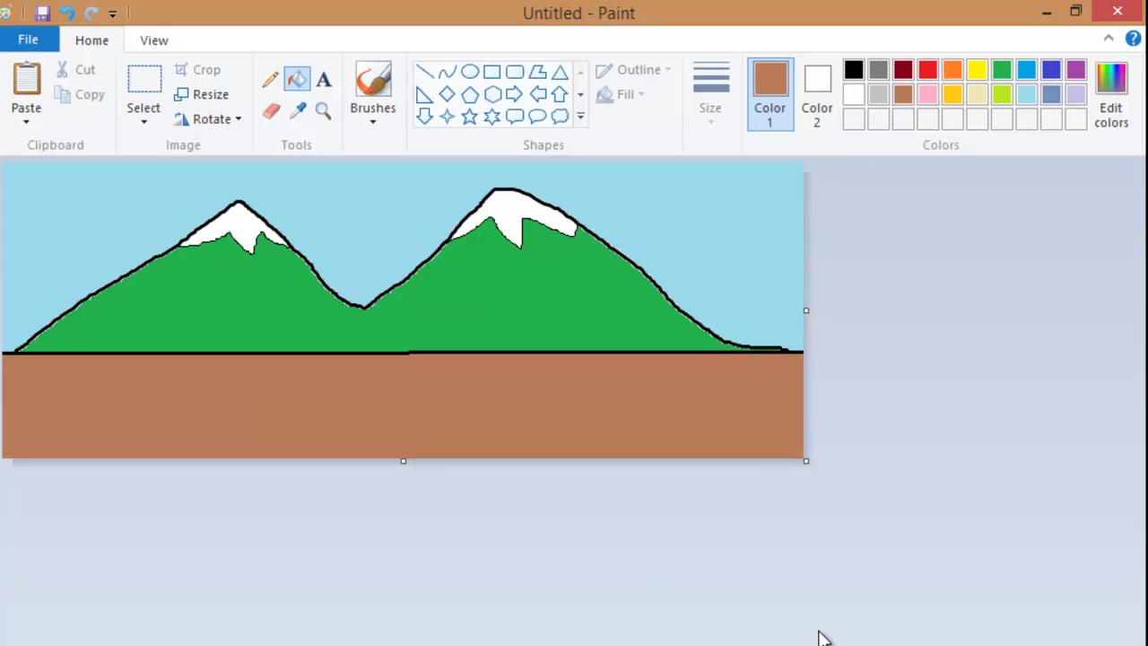
pyautogui.click(22, 40)
# Save the Paint picture into the lab10 folder under the name alps, as PNG.
pyautogui.click(83, 236)
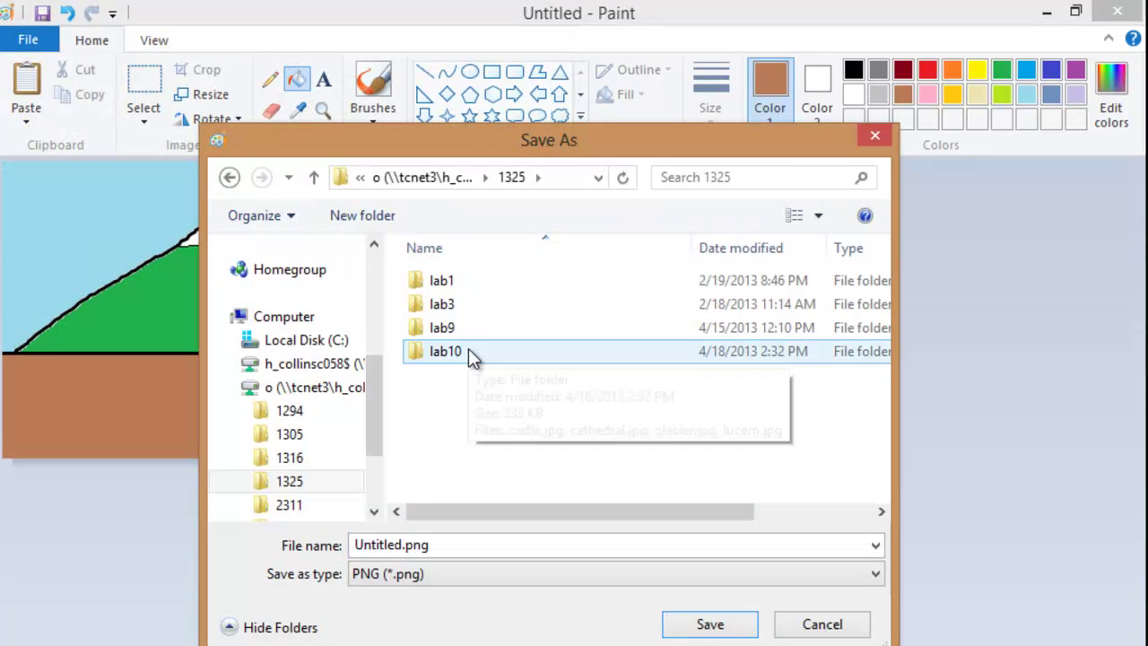
pyautogui.doubleClick(468, 350)
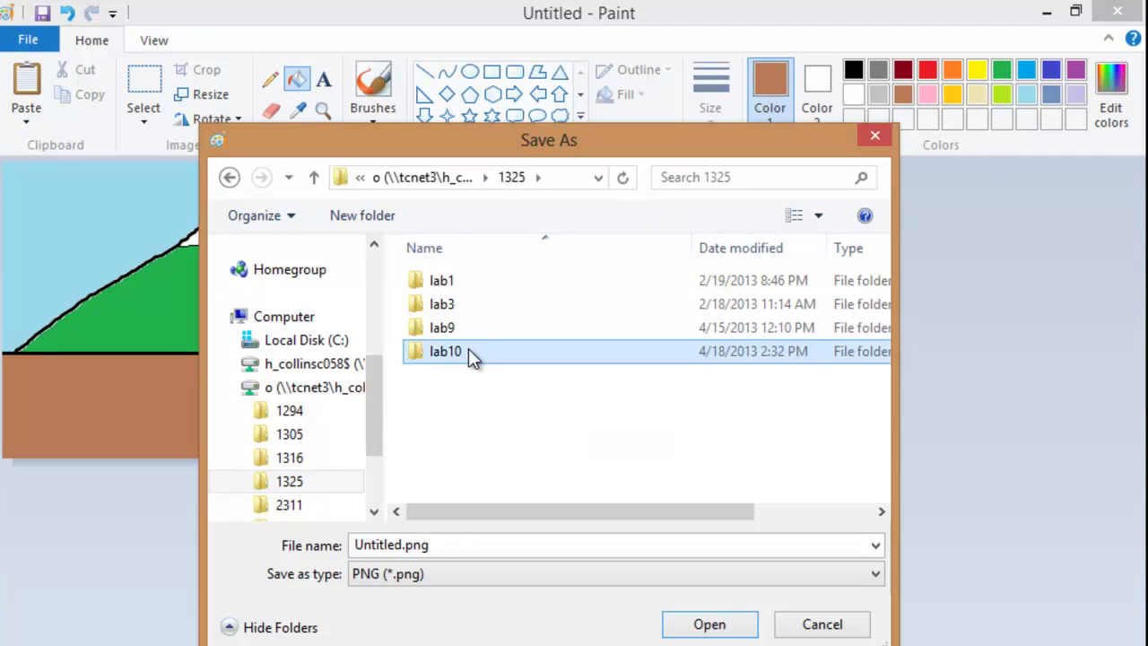
pyautogui.doubleClick(402, 549)
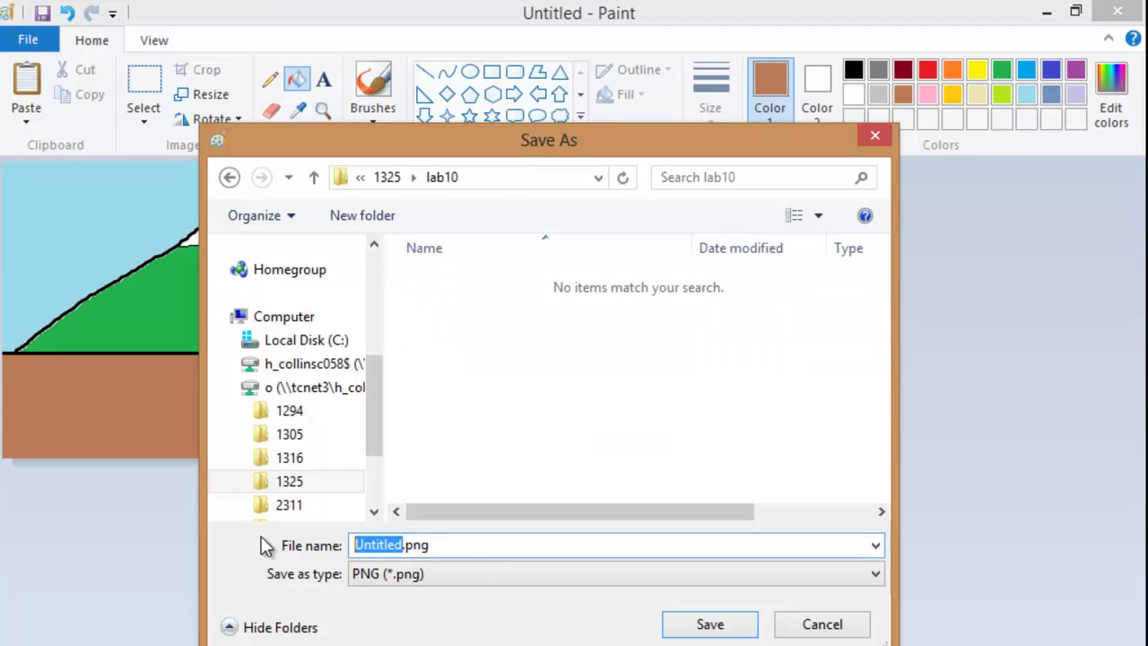
pyautogui.write('alps')
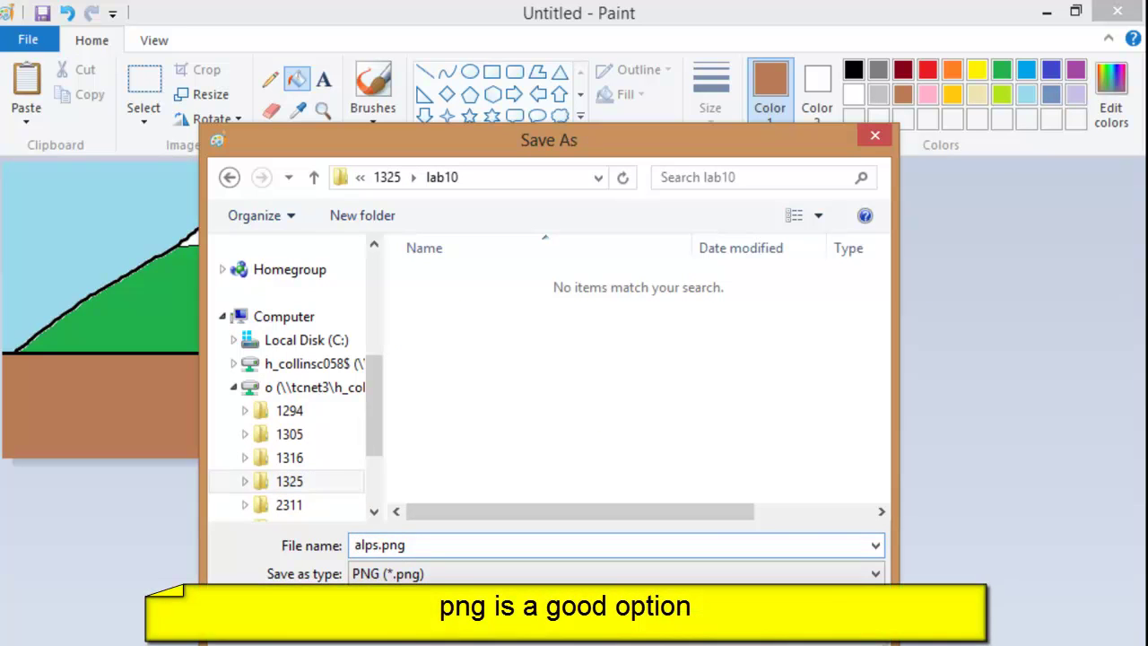
pyautogui.click(731, 633)
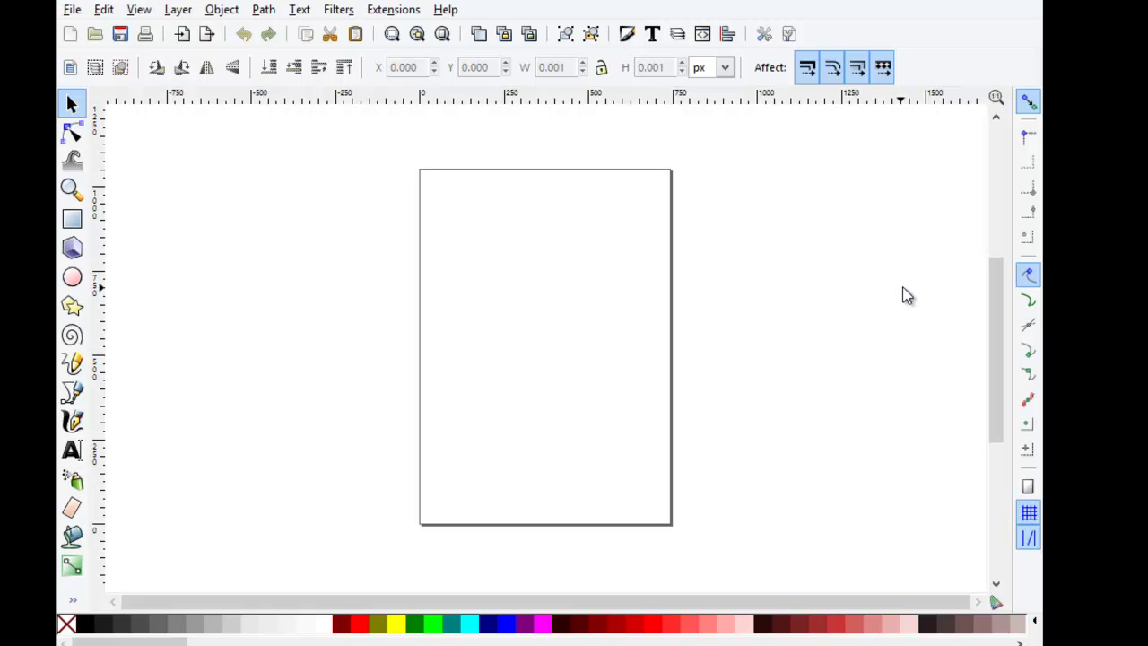
# Draw a vertical and a horizontal red rectangle crossing each other, then group them into one cross.
pyautogui.click(72, 219)
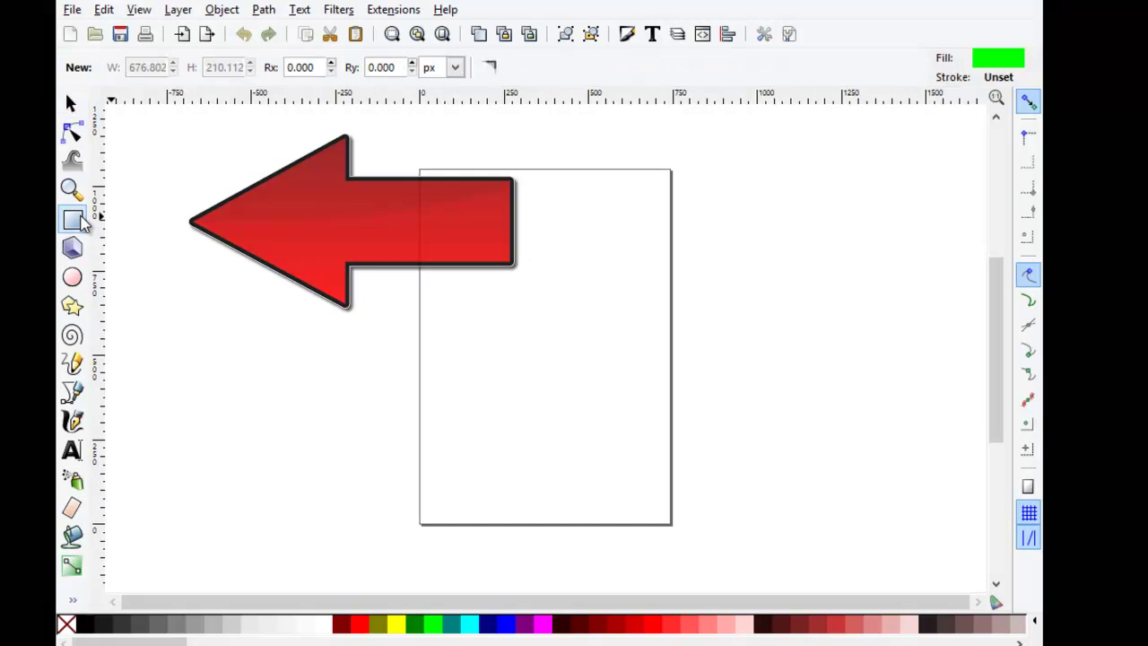
pyautogui.click(364, 631)
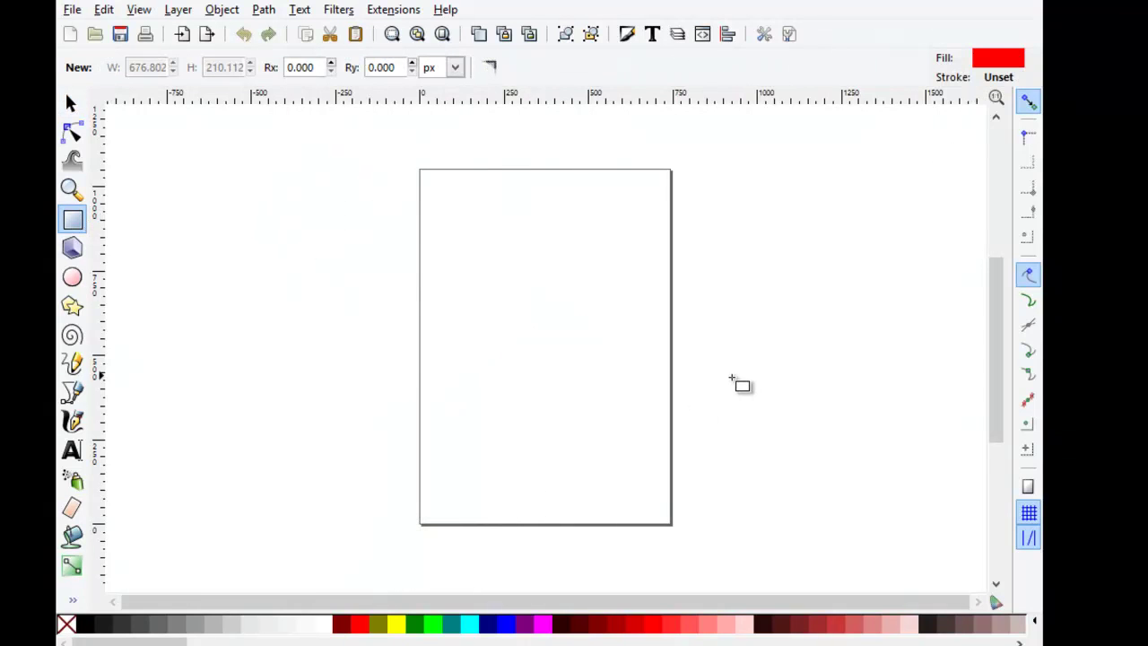
pyautogui.moveTo(509, 249); pyautogui.dragTo(569, 397)
pyautogui.moveTo(449, 294)
pyautogui.mouseDown()
pyautogui.moveTo(606, 320)
pyautogui.moveTo(633, 350)
pyautogui.mouseUp()
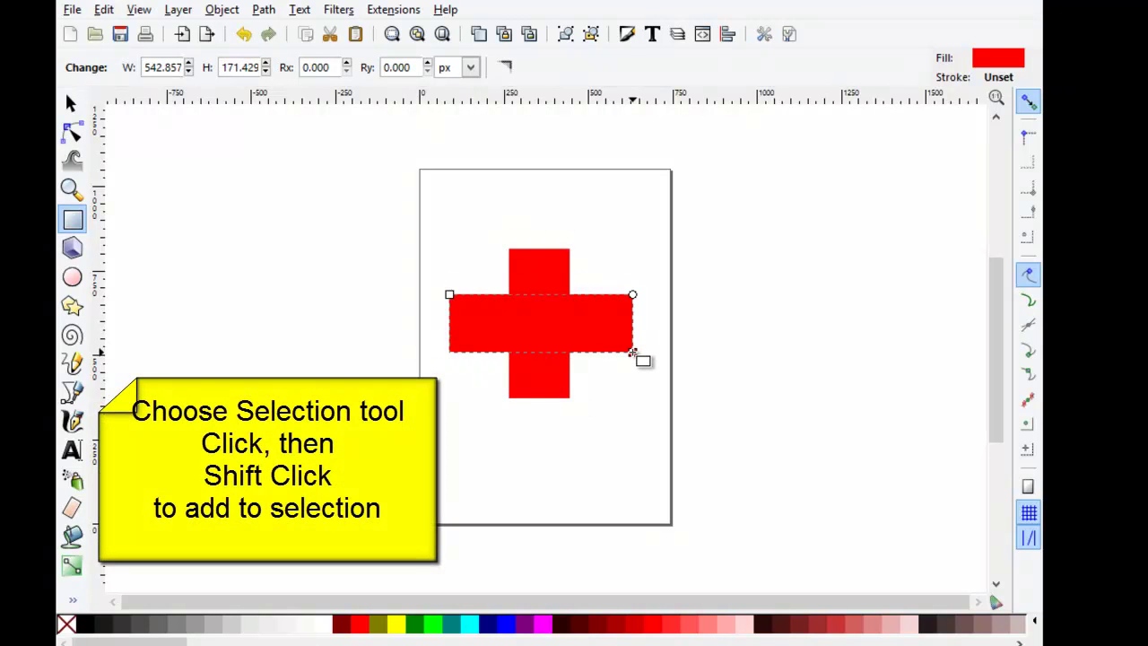
pyautogui.press('s')
pyautogui.keyDown('shift'); pyautogui.click(546, 258); pyautogui.keyUp('shift')
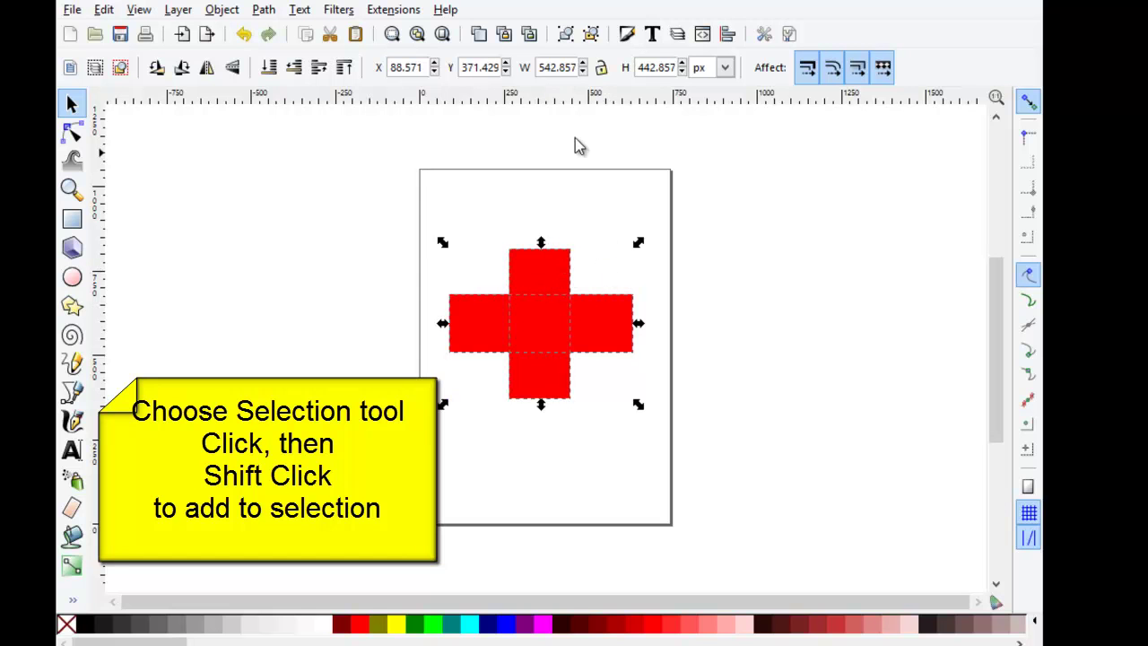
pyautogui.click(566, 34)
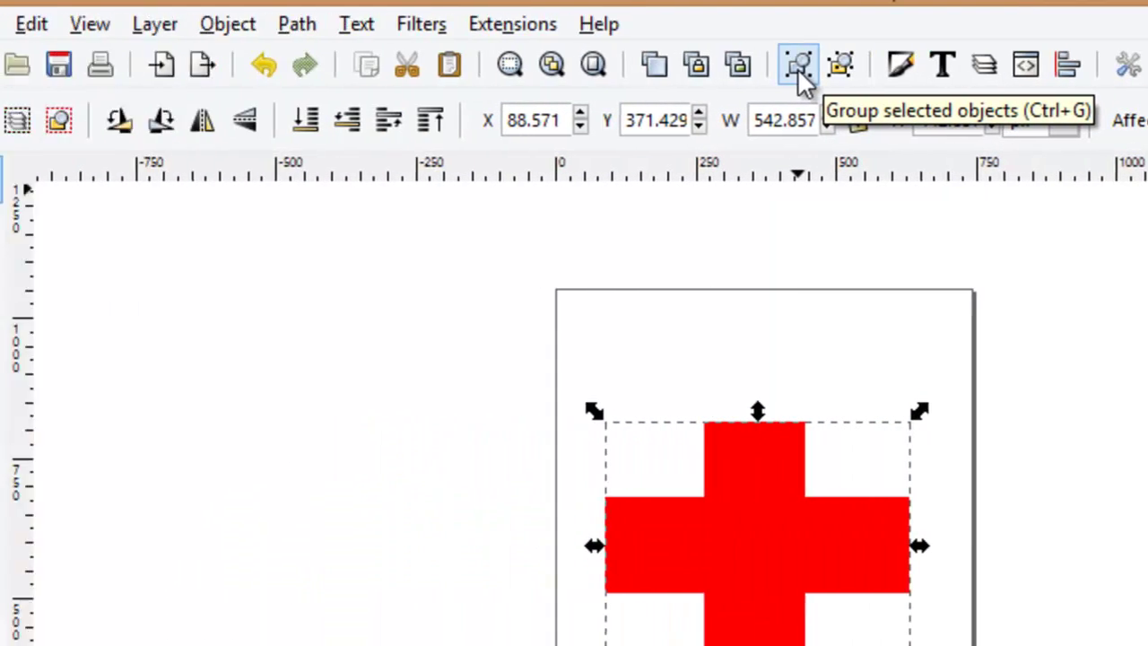
# Save the Inkscape drawing as swiss-flag.
pyautogui.click(37, 25)
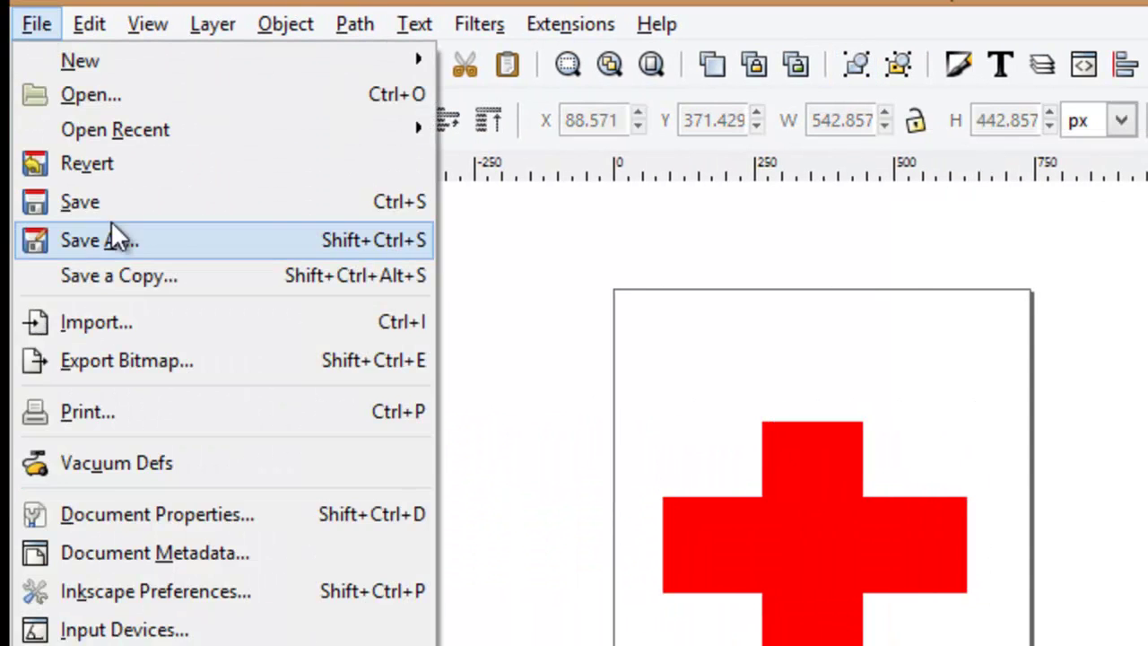
pyautogui.click(113, 241)
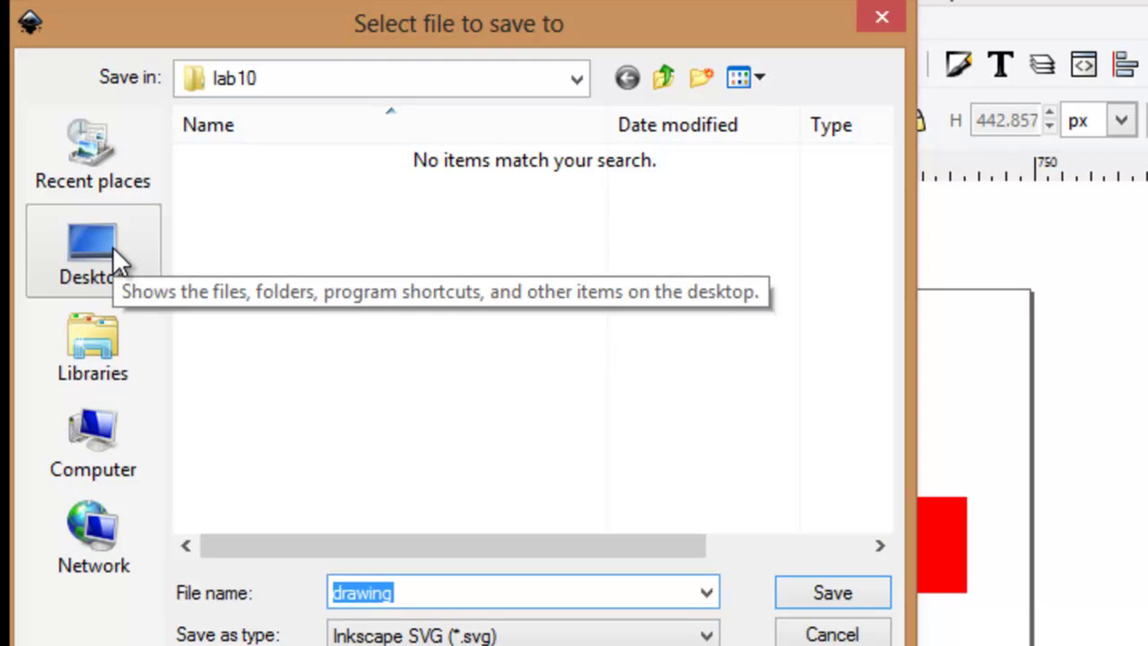
pyautogui.click(403, 594)
pyautogui.doubleClick(403, 594)
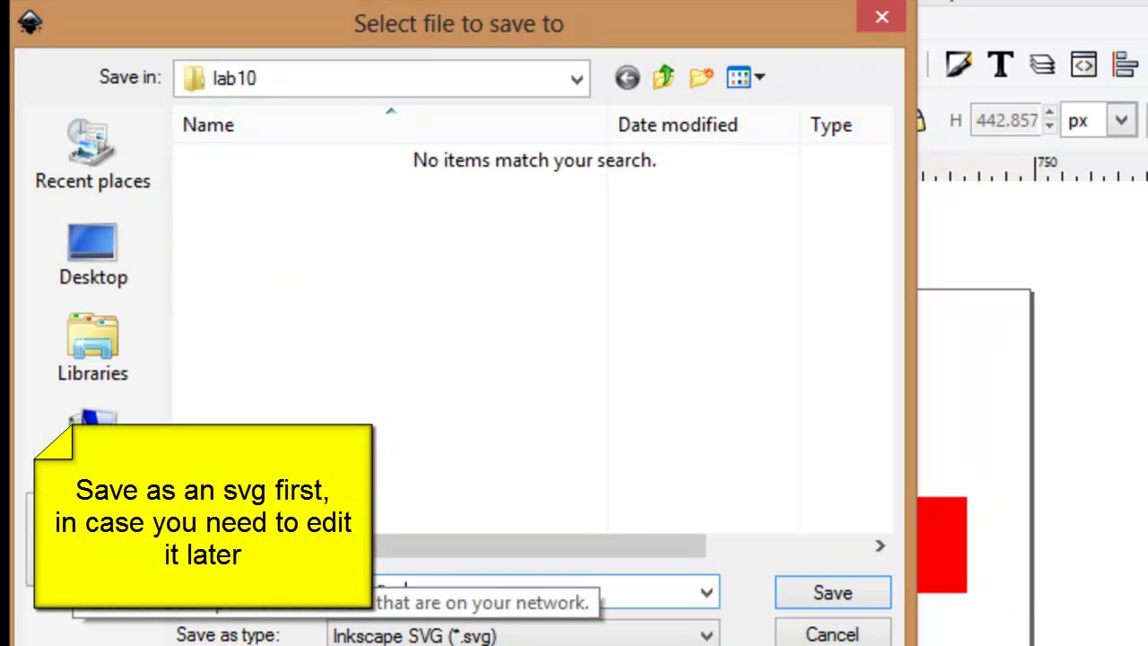
pyautogui.write('swiss-flag')
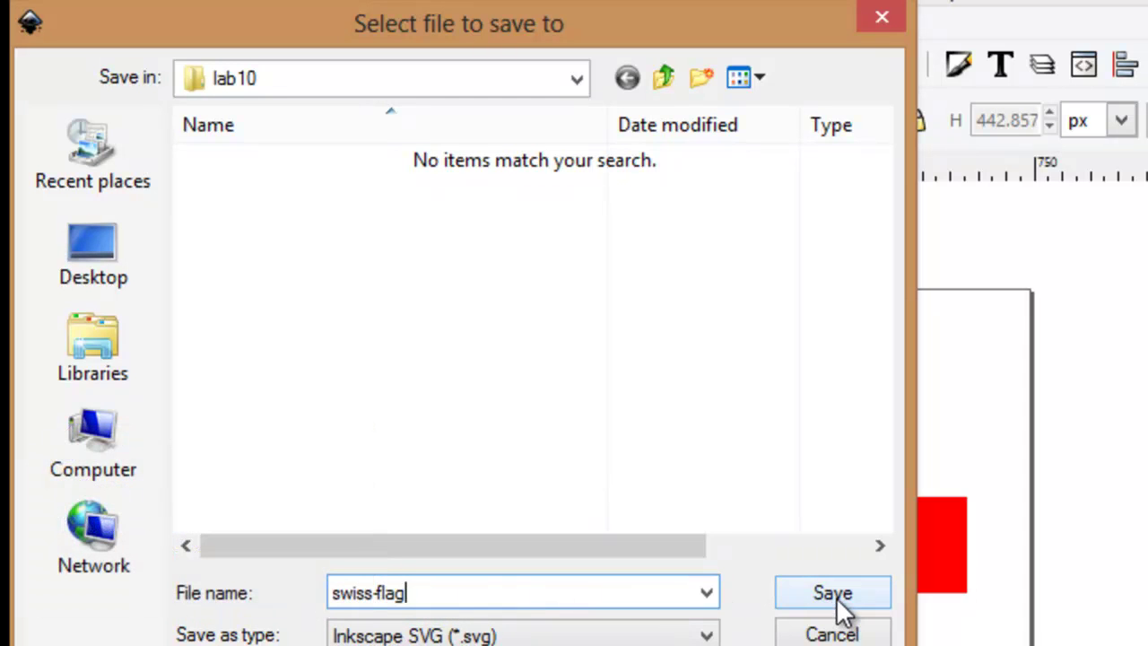
pyautogui.click(834, 594)
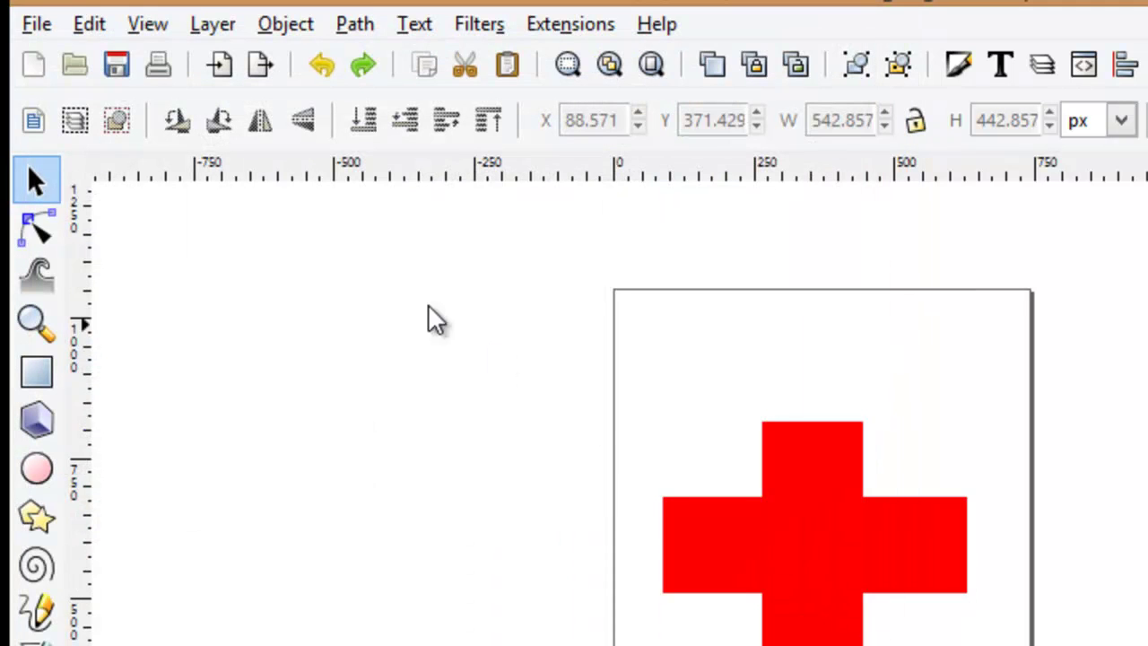
# Export the page as the bitmap swiss-flag.png.
pyautogui.click(38, 23)
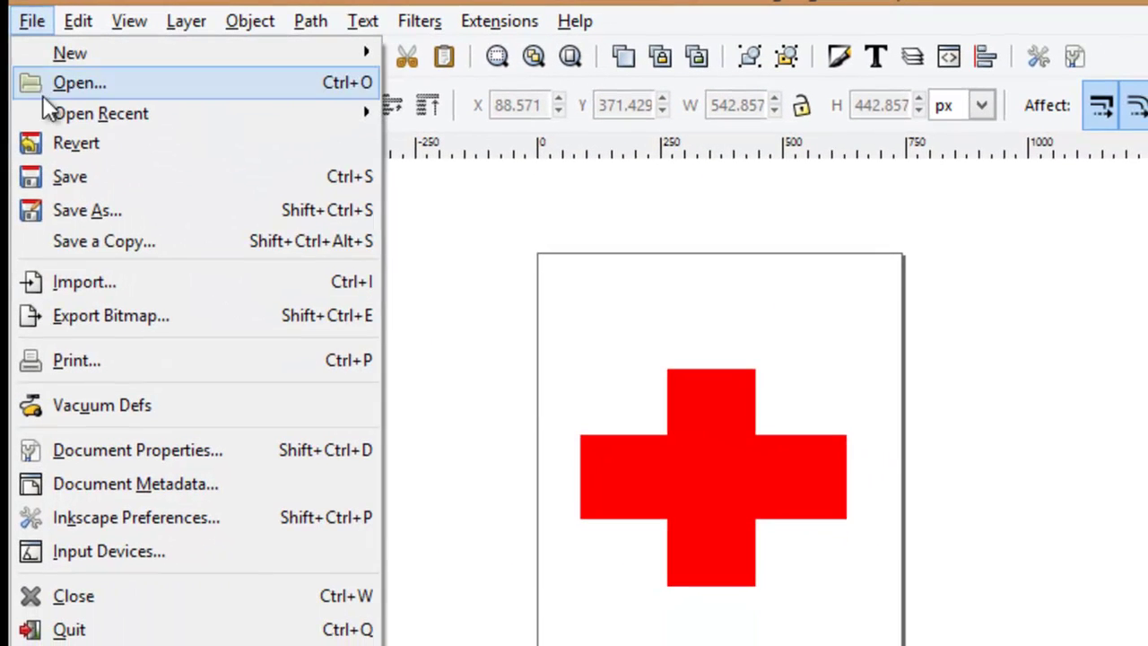
pyautogui.click(109, 315)
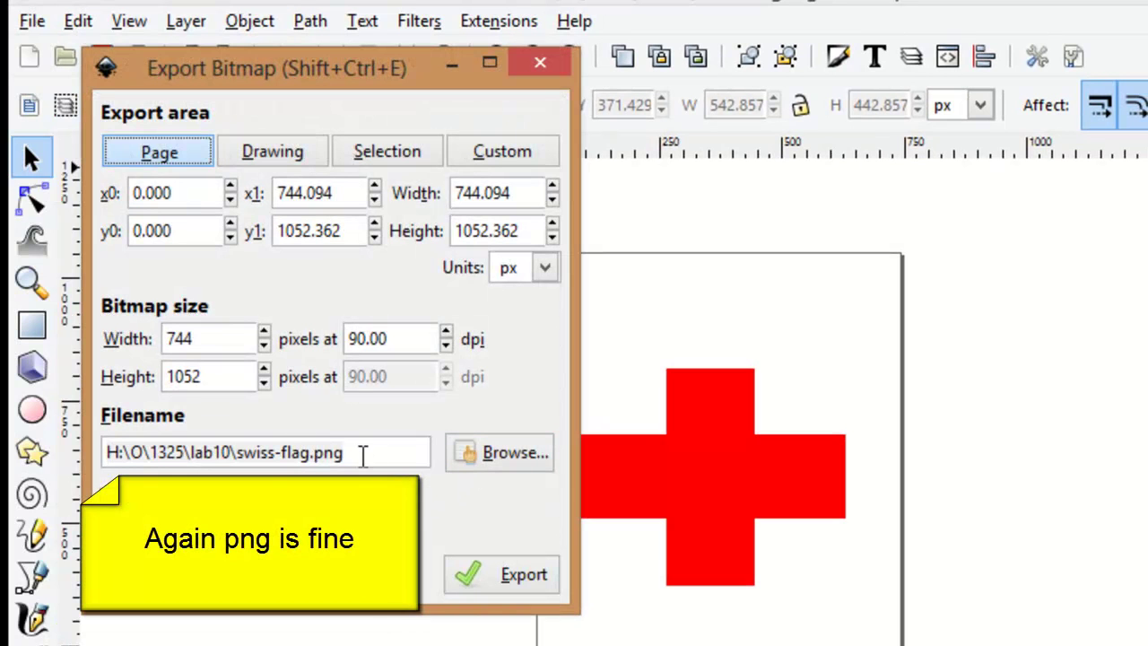
pyautogui.click(529, 579)
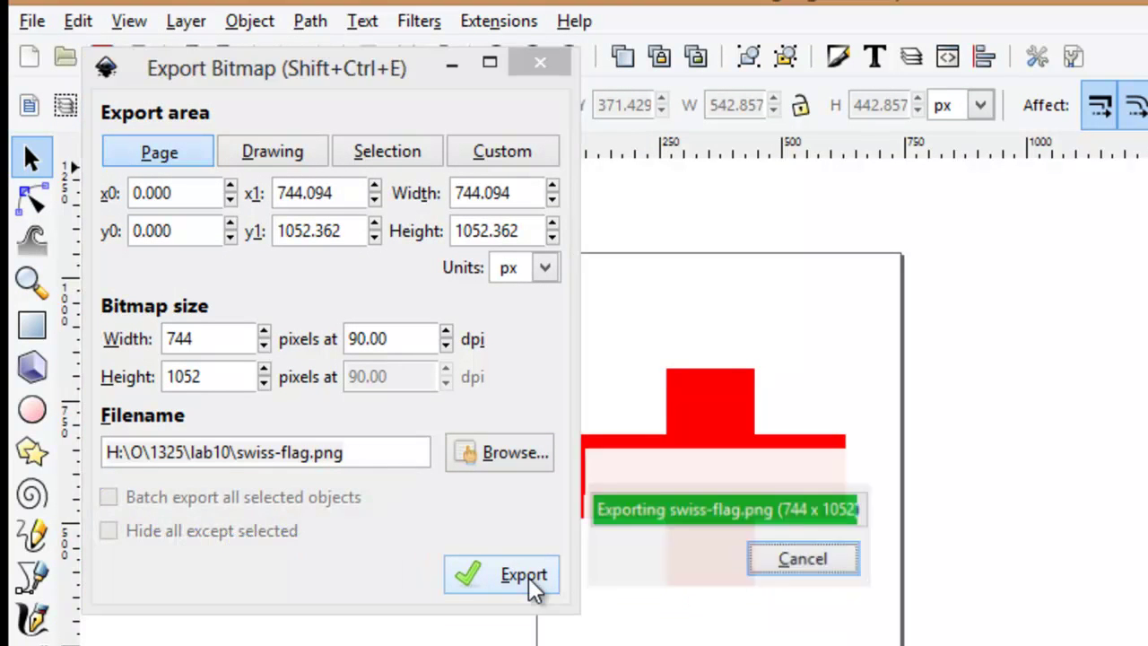
pyautogui.click(526, 63)
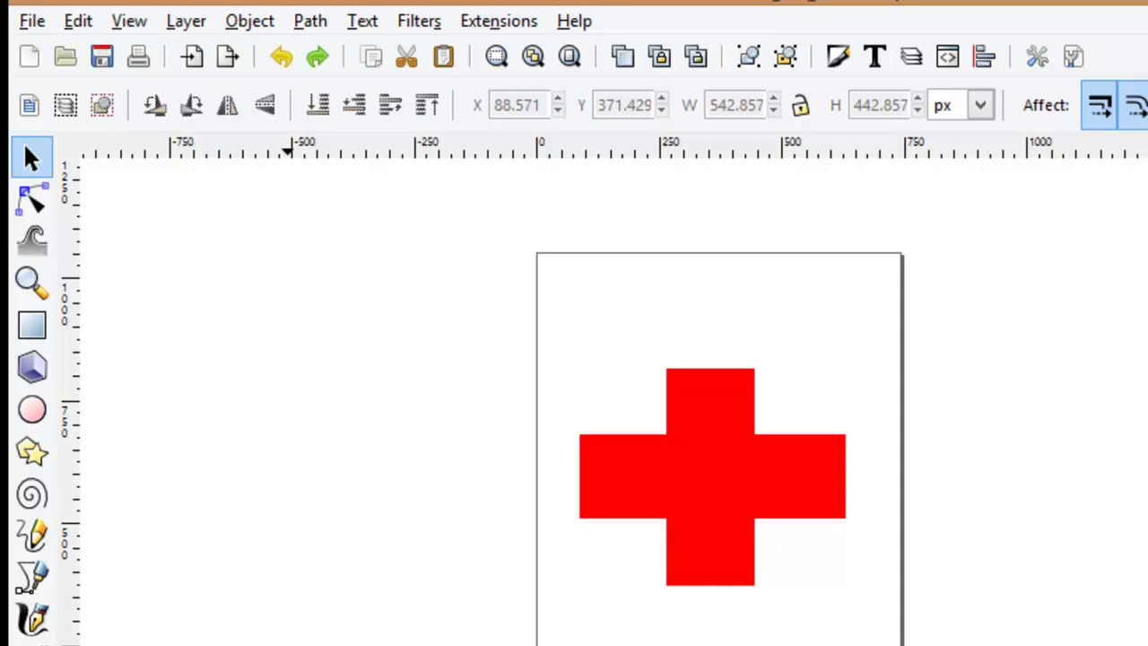
# Check that lab10 lists alps.png, swiss-flag.png and swiss-flag.svg in File Explorer.
pyautogui.click(248, 637)
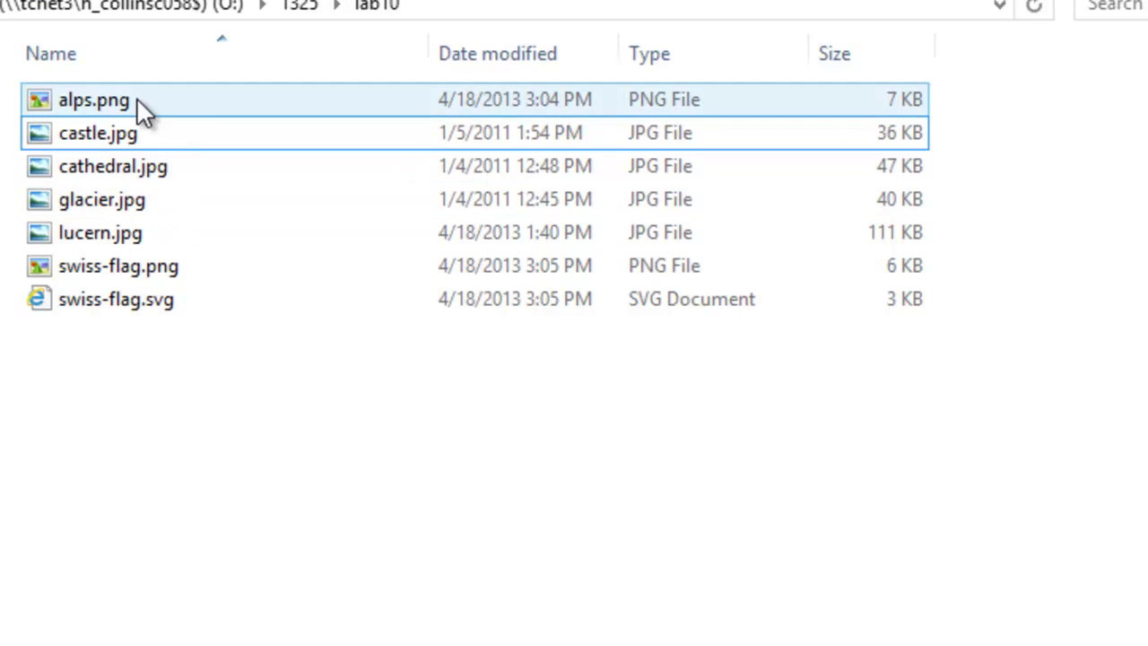
pyautogui.moveTo(137, 101)
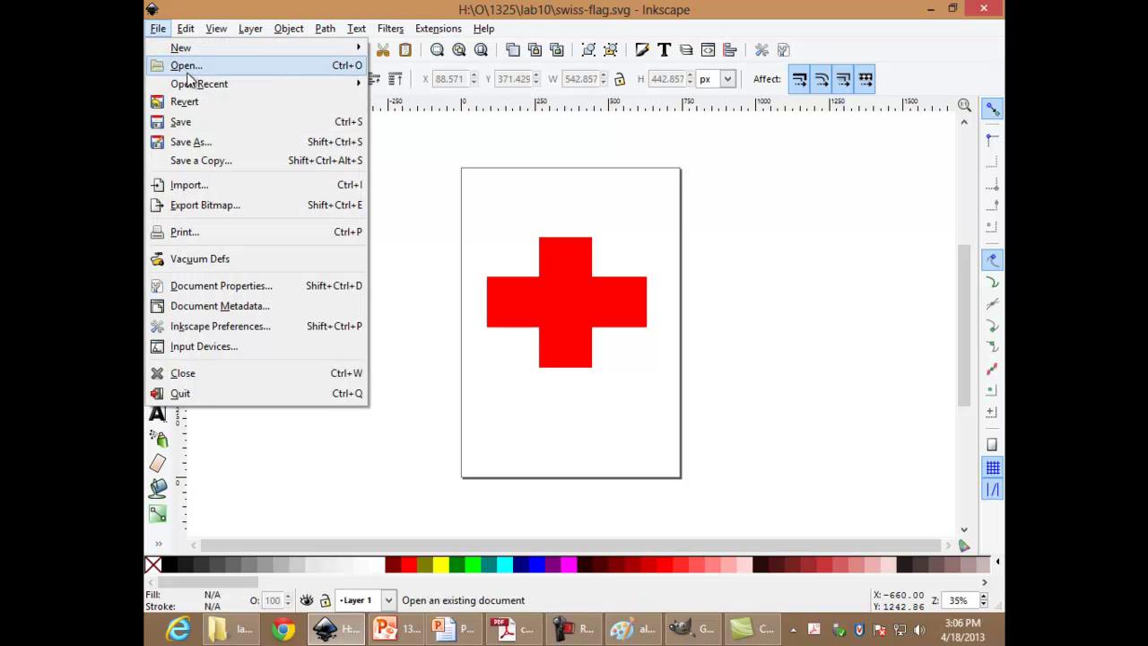
# Start a new Inkscape document from the default template and maximize its window.
pyautogui.moveTo(191, 56)
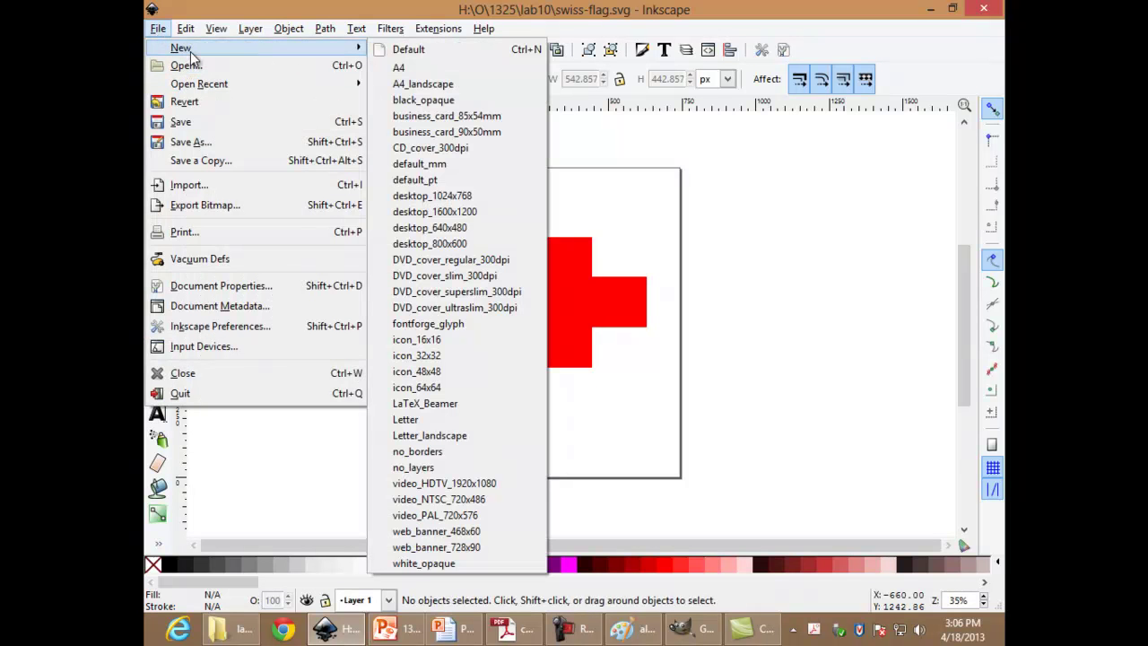
pyautogui.click(408, 50)
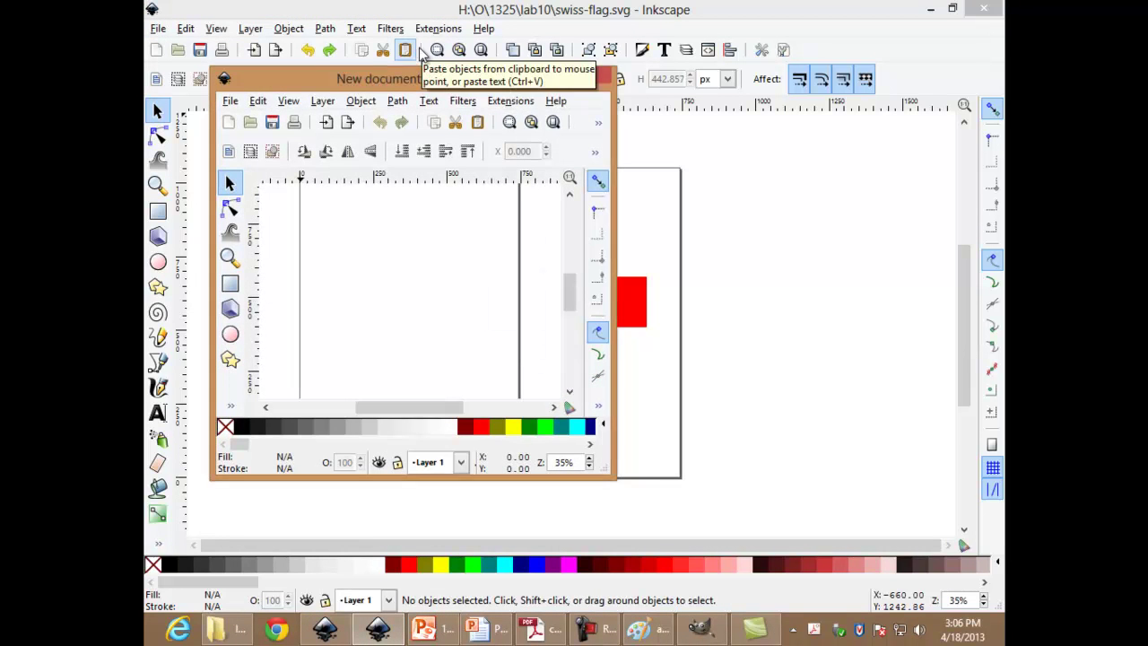
pyautogui.click(563, 77)
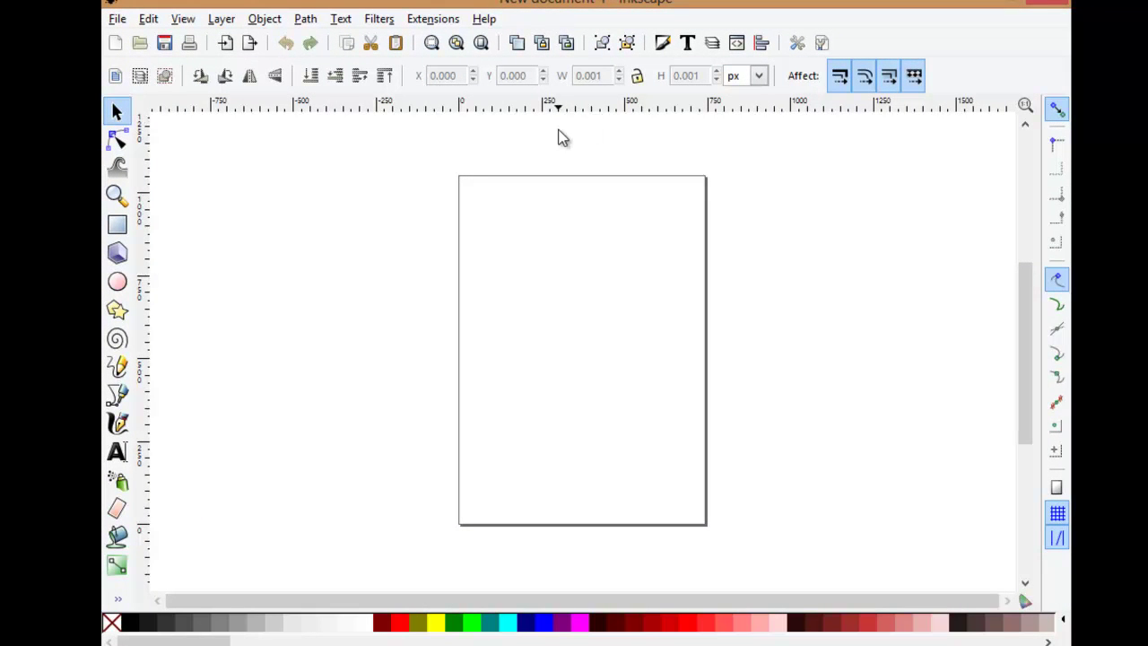
# Draw a tall red ellipse and a greyish-pink one, overlapping them so the grey forms a shadow.
pyautogui.click(118, 283)
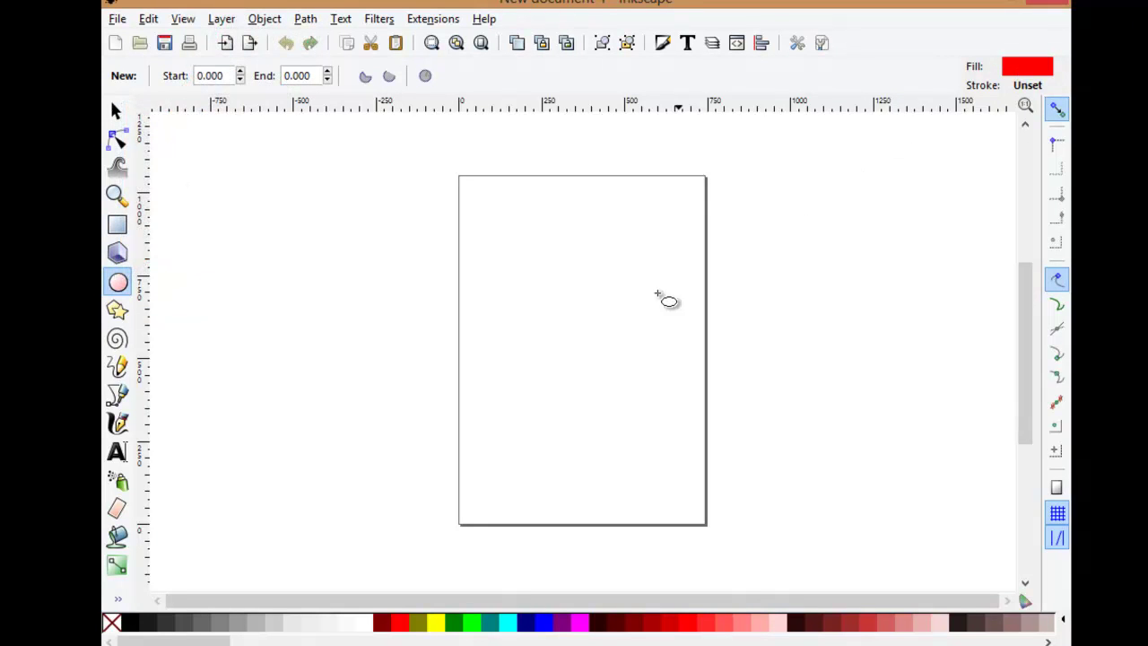
pyautogui.moveTo(540, 460); pyautogui.dragTo(694, 460)
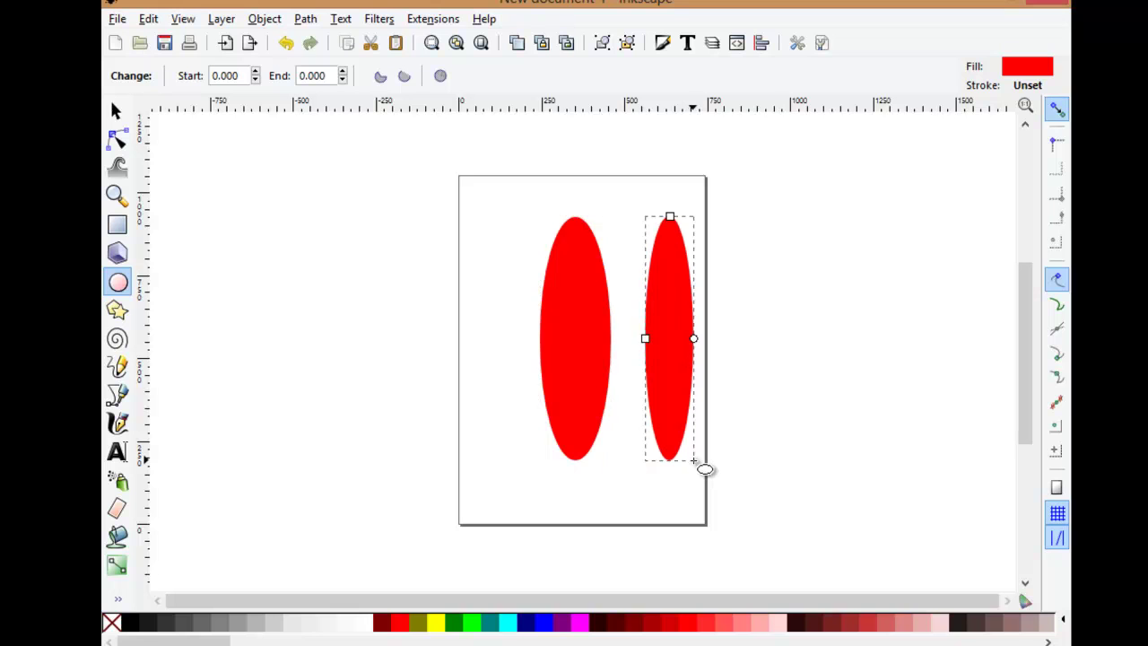
pyautogui.click(1033, 626)
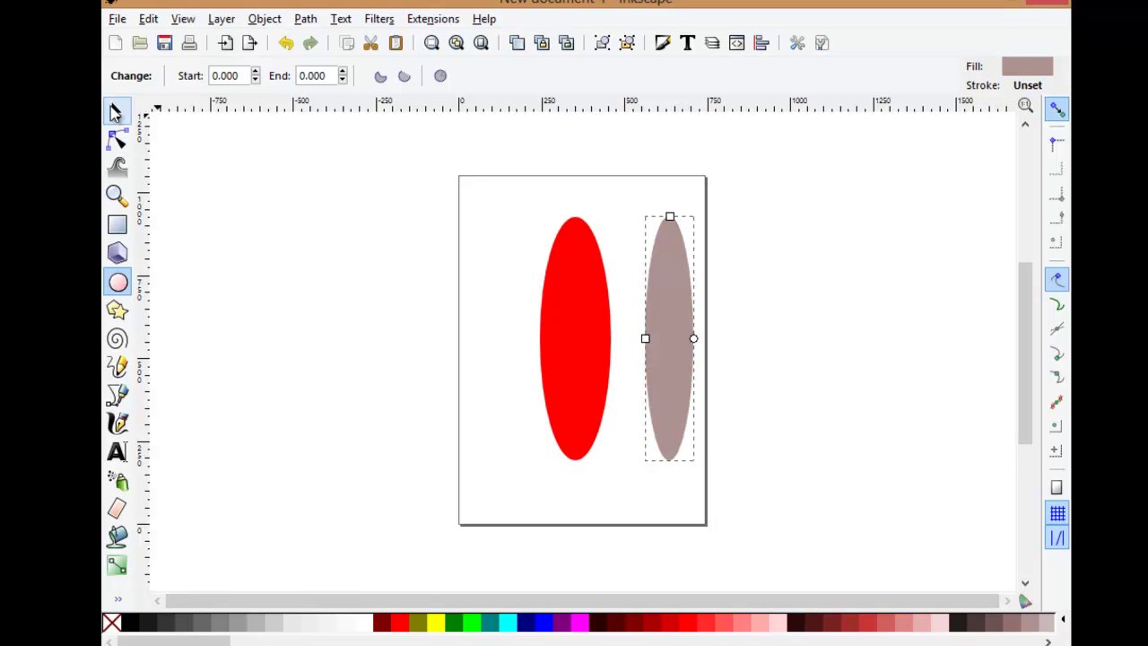
pyautogui.click(116, 110)
pyautogui.moveTo(679, 343); pyautogui.dragTo(598, 359)
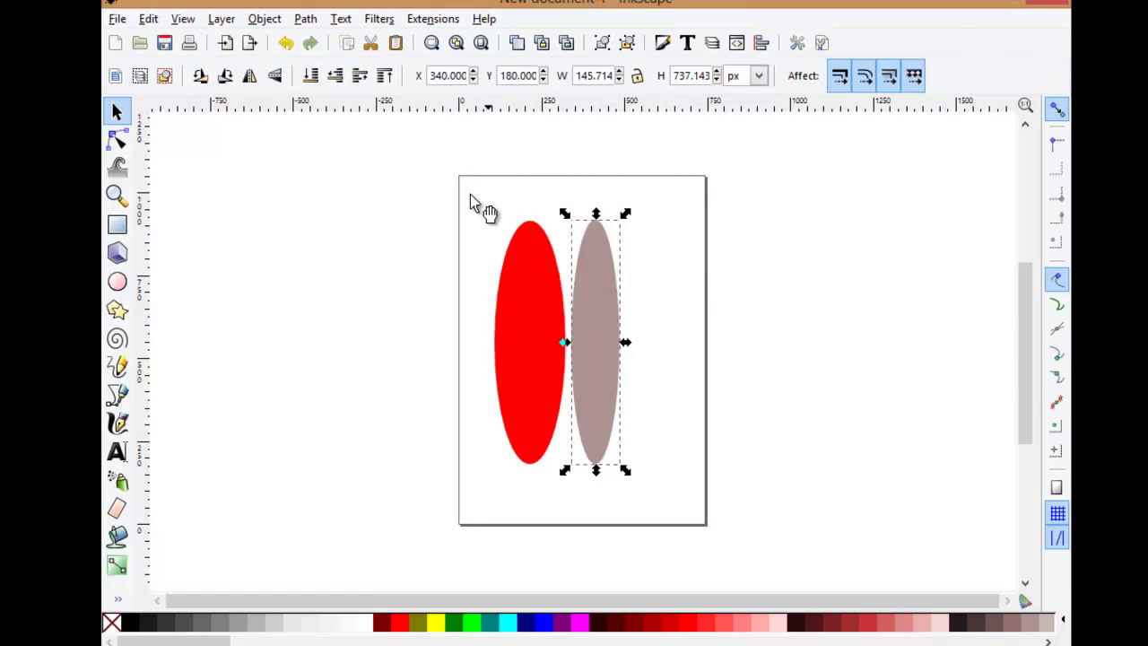
pyautogui.click(549, 340)
pyautogui.moveTo(551, 339); pyautogui.dragTo(600, 338)
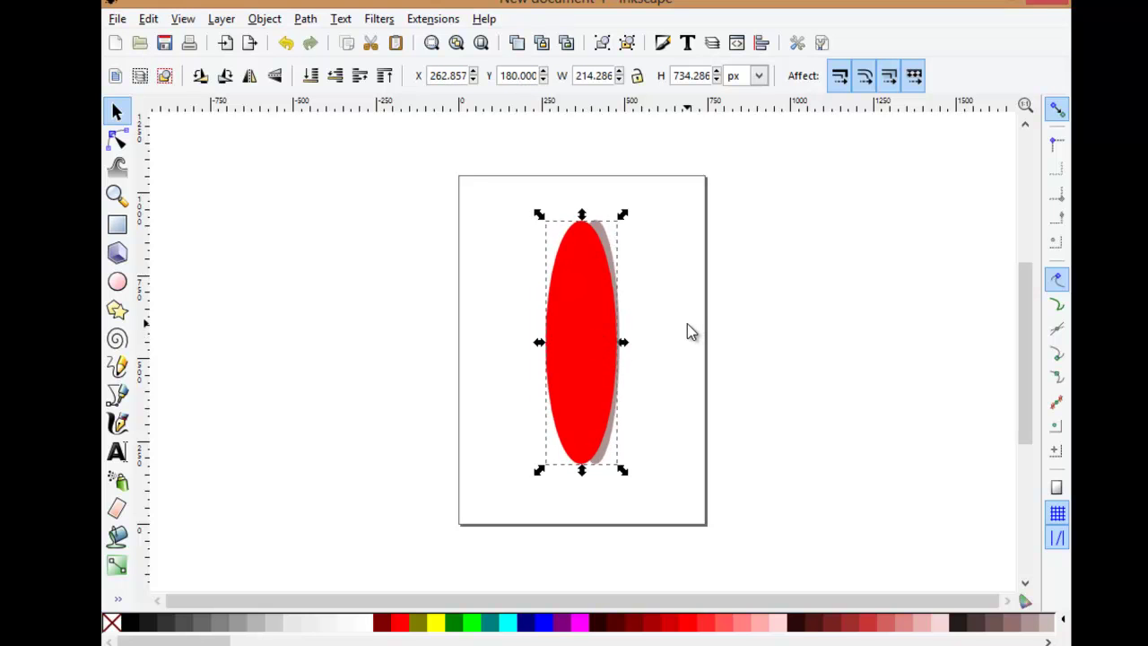
pyautogui.click(687, 325)
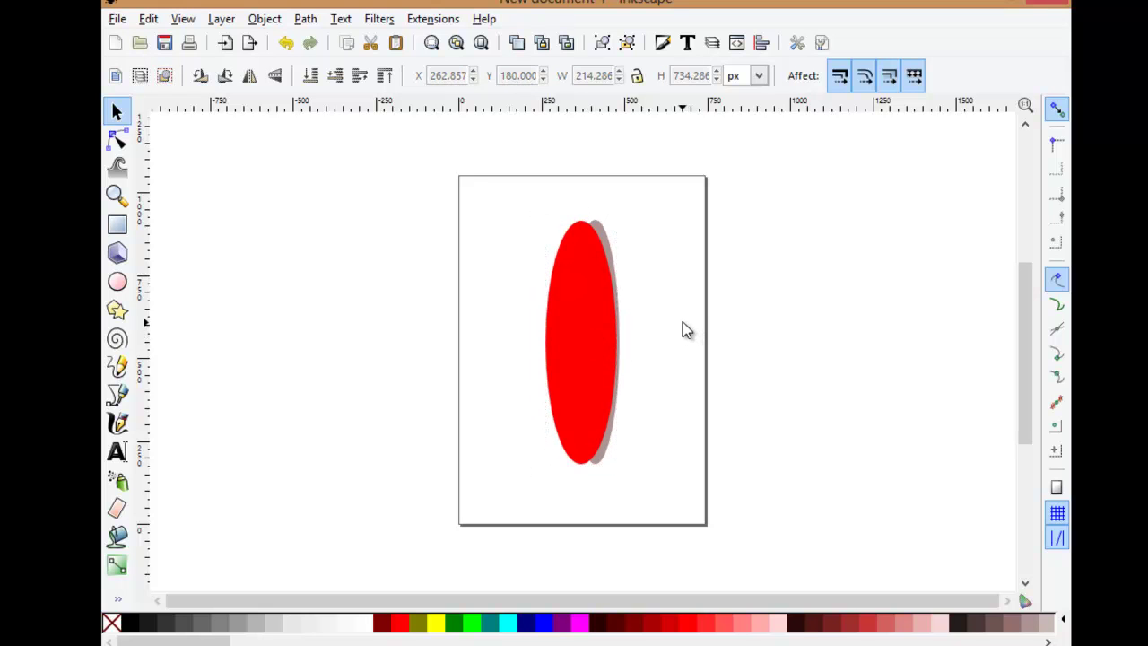
# Build a white cross from two small rectangles on the lower part of the red ellipse.
pyautogui.click(122, 229)
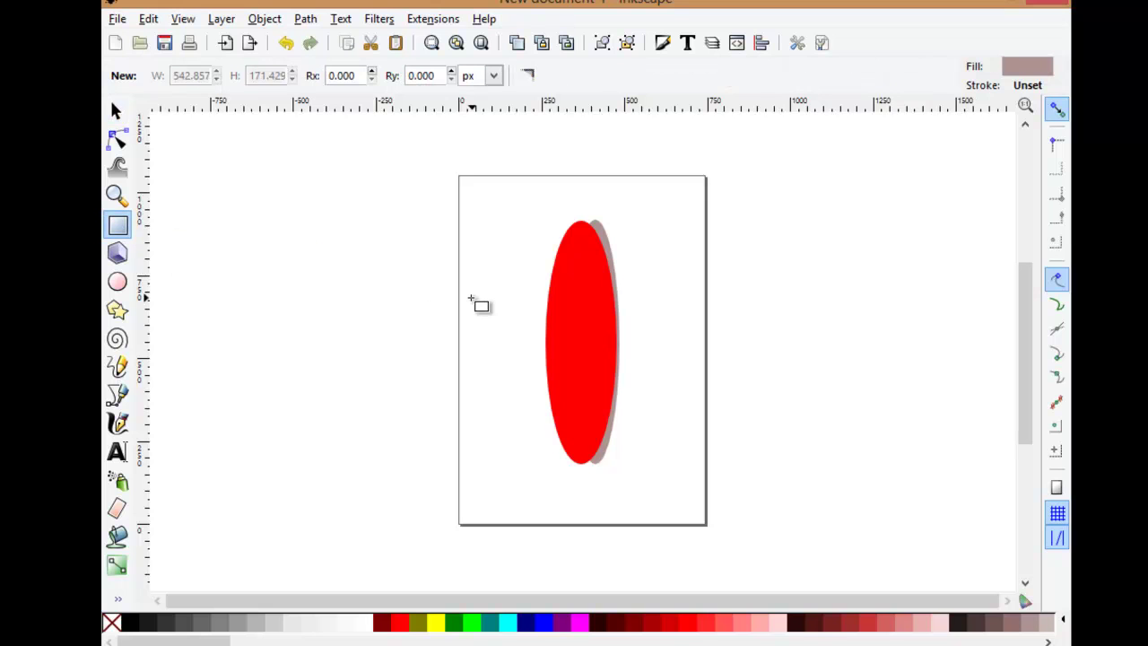
pyautogui.moveTo(479, 294); pyautogui.dragTo(490, 341)
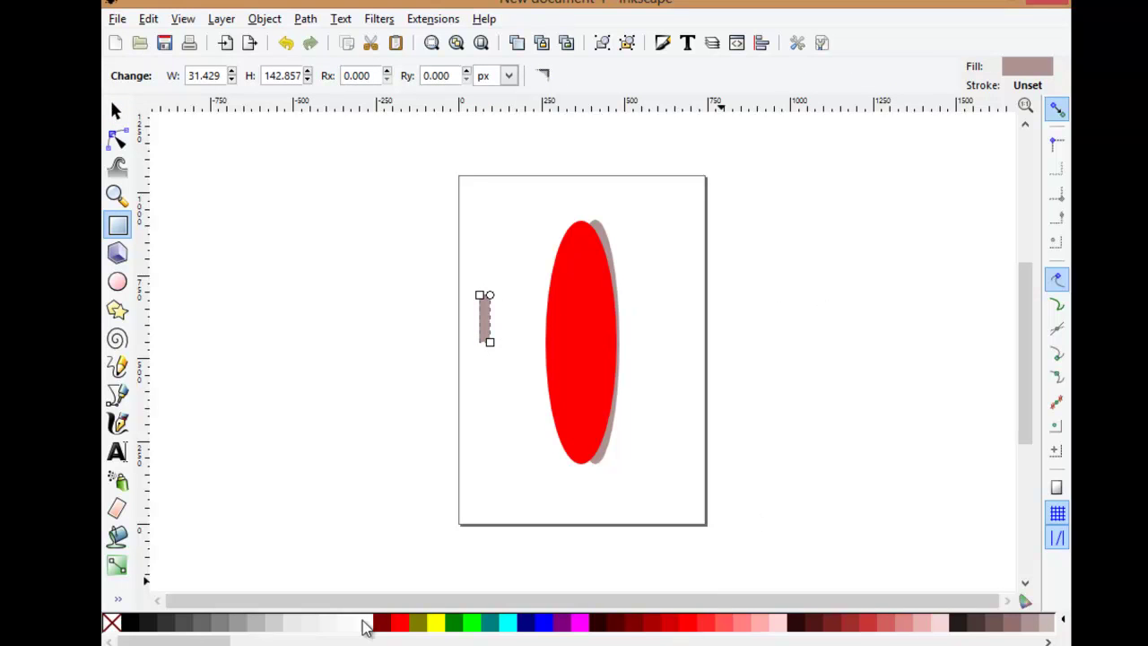
pyautogui.click(364, 626)
pyautogui.click(115, 110)
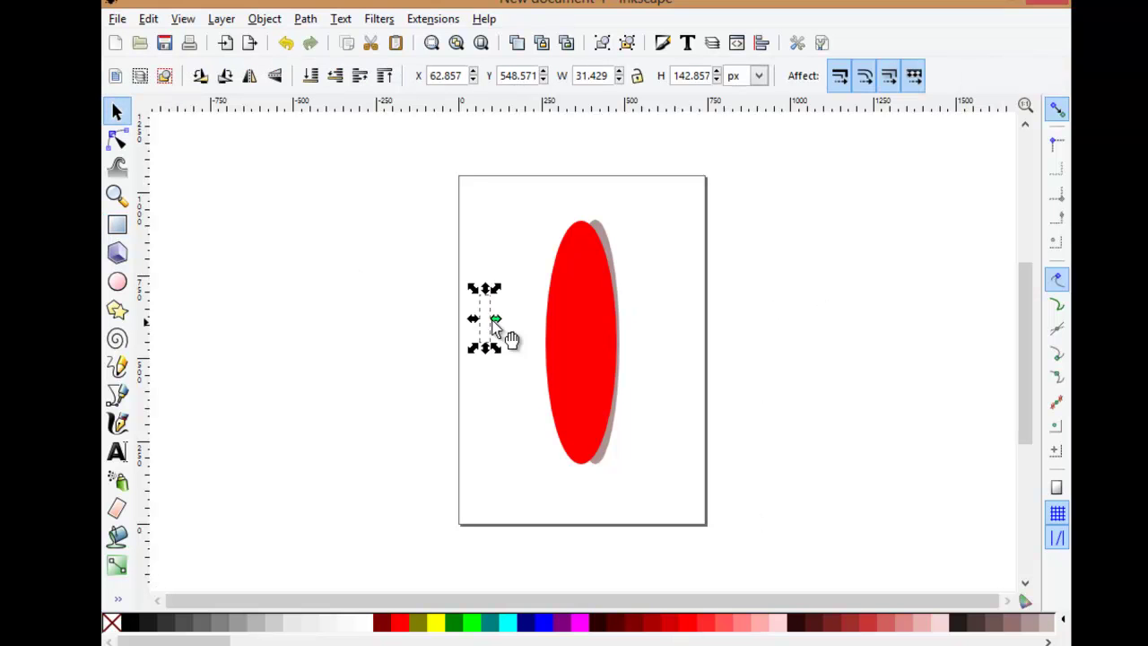
pyautogui.moveTo(486, 333); pyautogui.dragTo(586, 440)
pyautogui.click(117, 225)
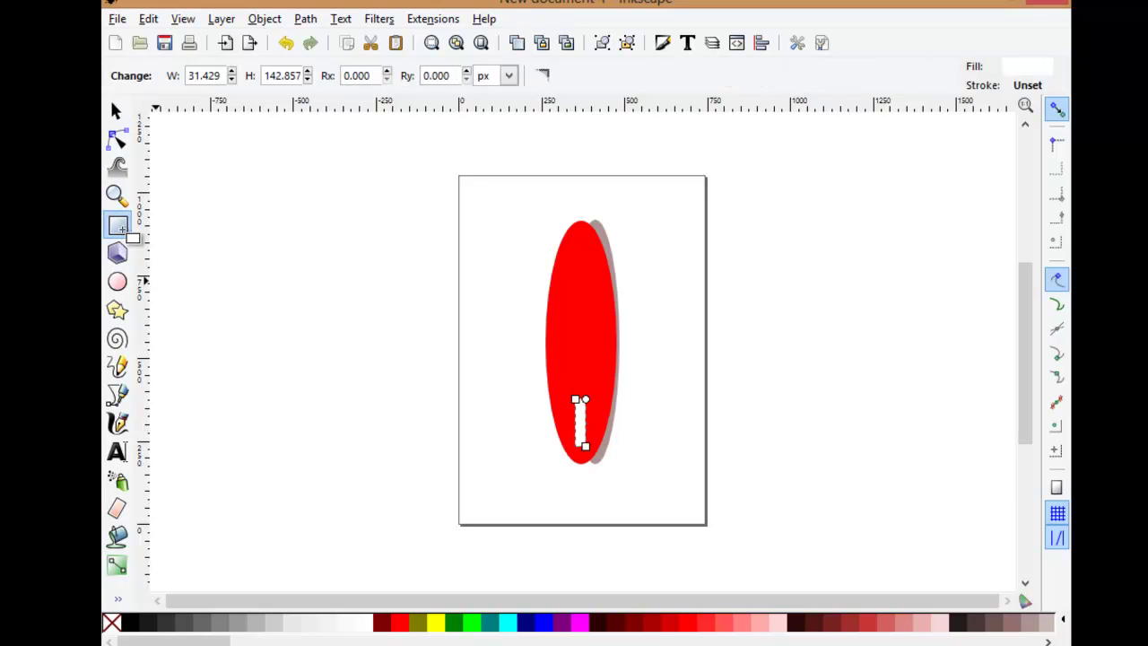
pyautogui.click(600, 429)
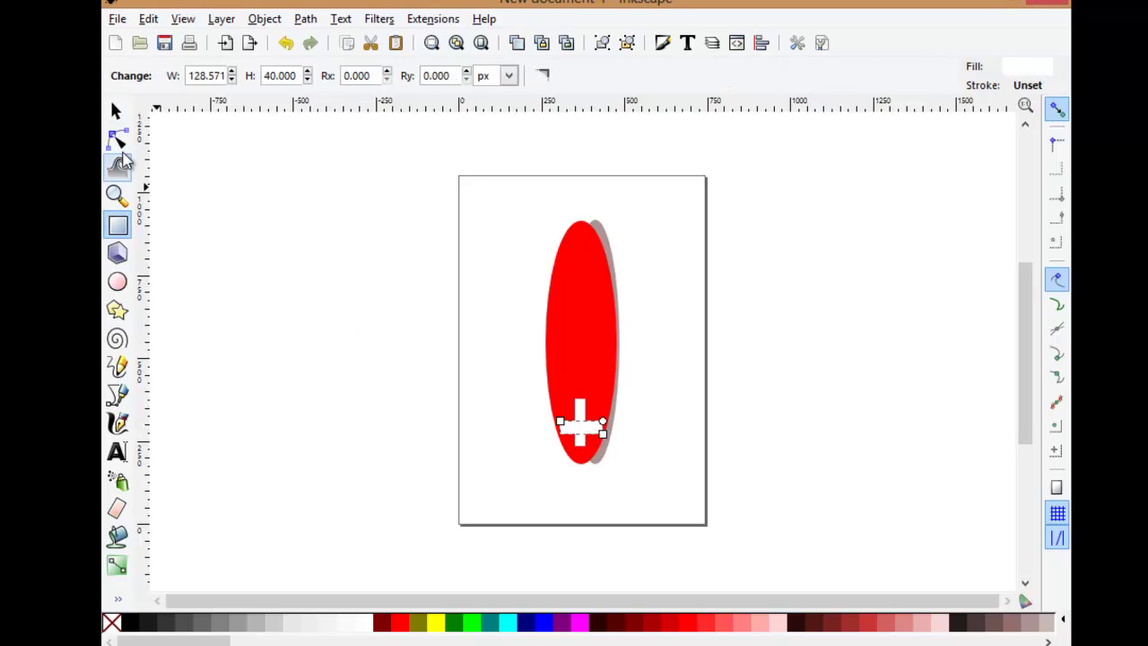
pyautogui.press('s')
pyautogui.moveTo(577, 430); pyautogui.dragTo(580, 423)
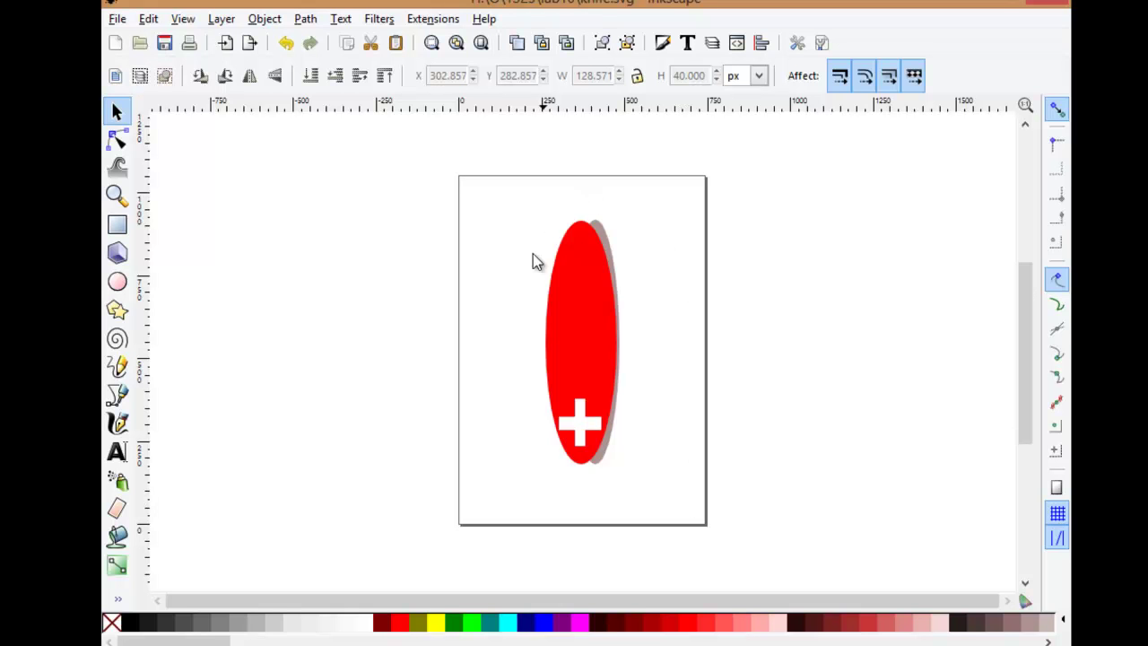
pyautogui.click(118, 19)
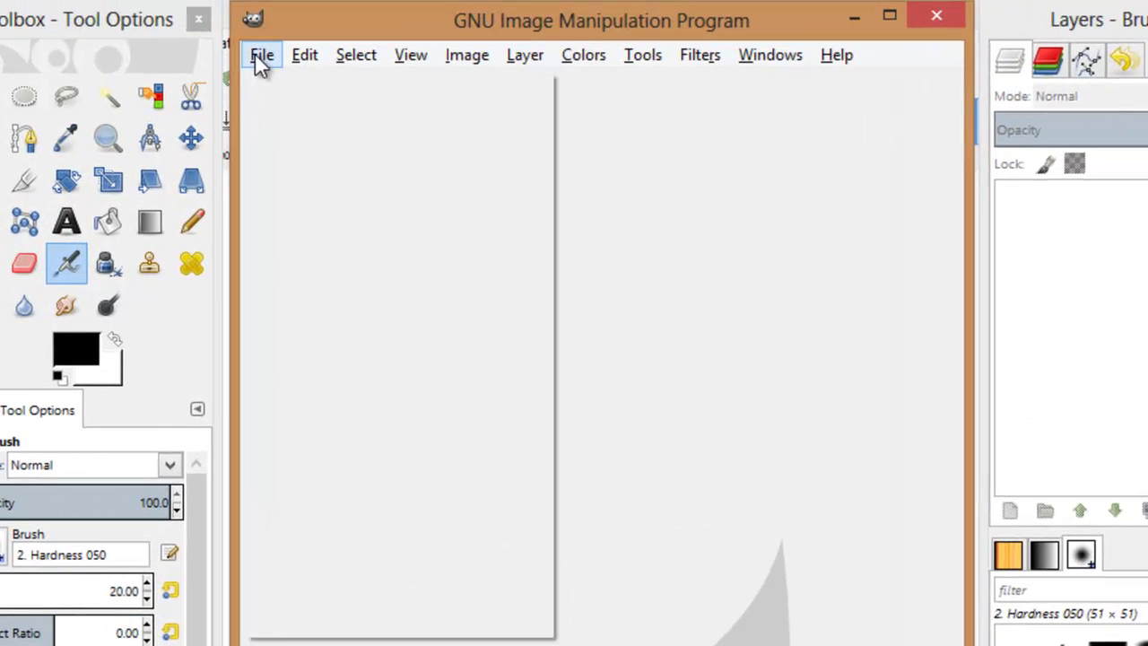
# Start a new GIMP image sized 1028 × 760 pixels.
pyautogui.click(331, 27)
pyautogui.click(339, 92)
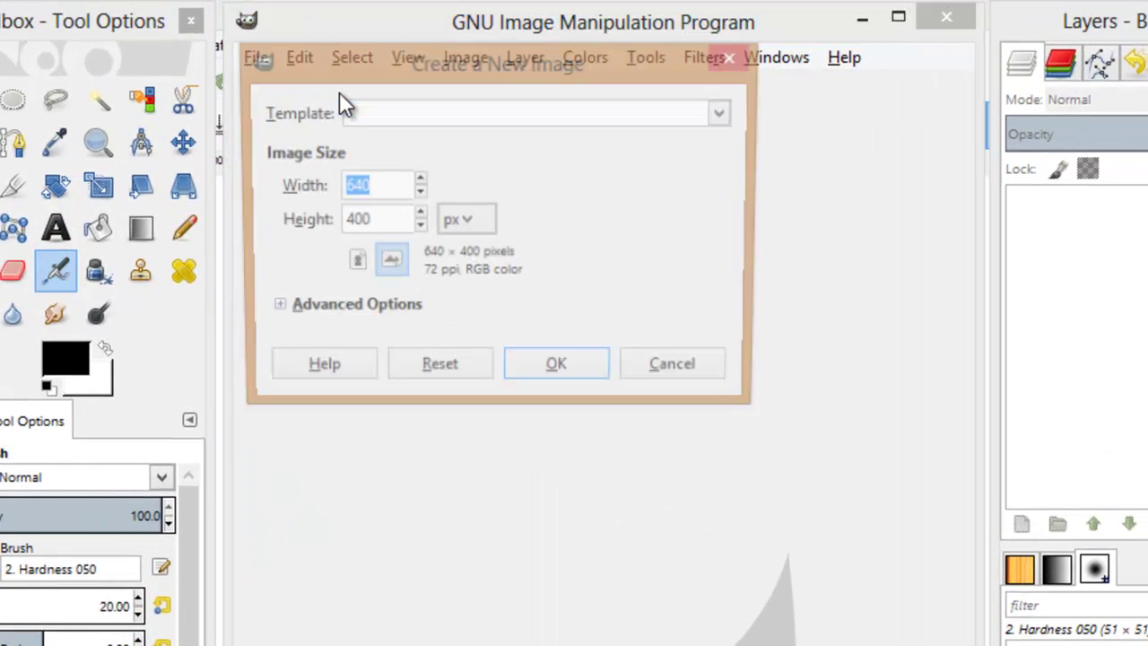
pyautogui.write('1028')
pyautogui.press('Tab')
pyautogui.write('7')
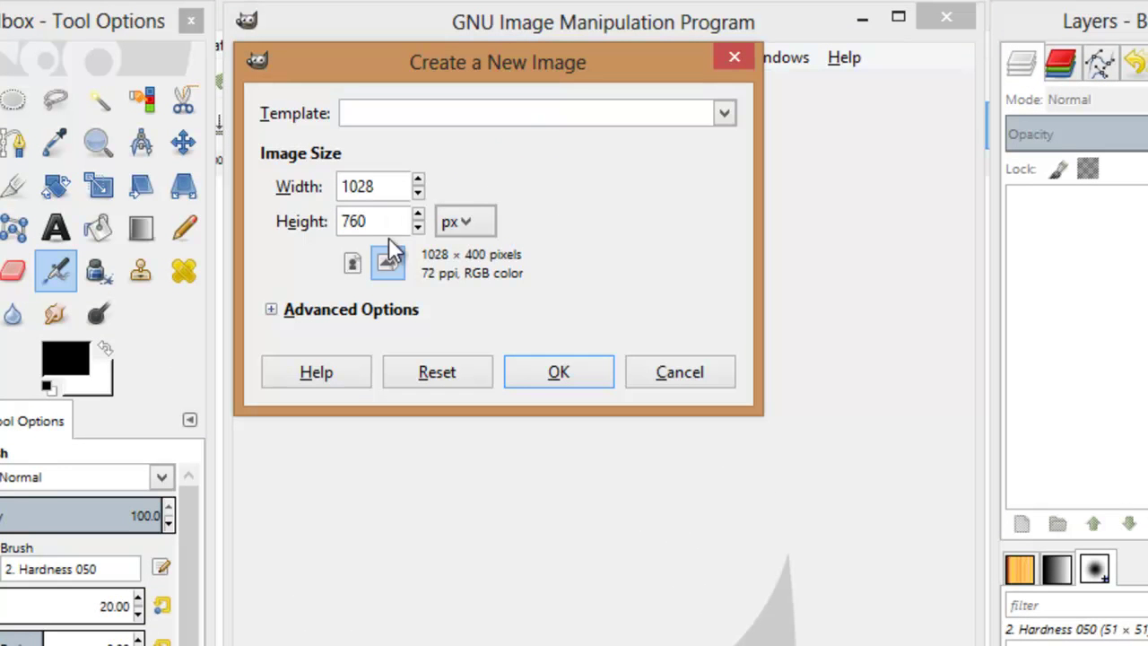
# Set the background fill to Transparency, enter the author's name as the comment, and create it.
pyautogui.click(271, 309)
pyautogui.click(725, 453)
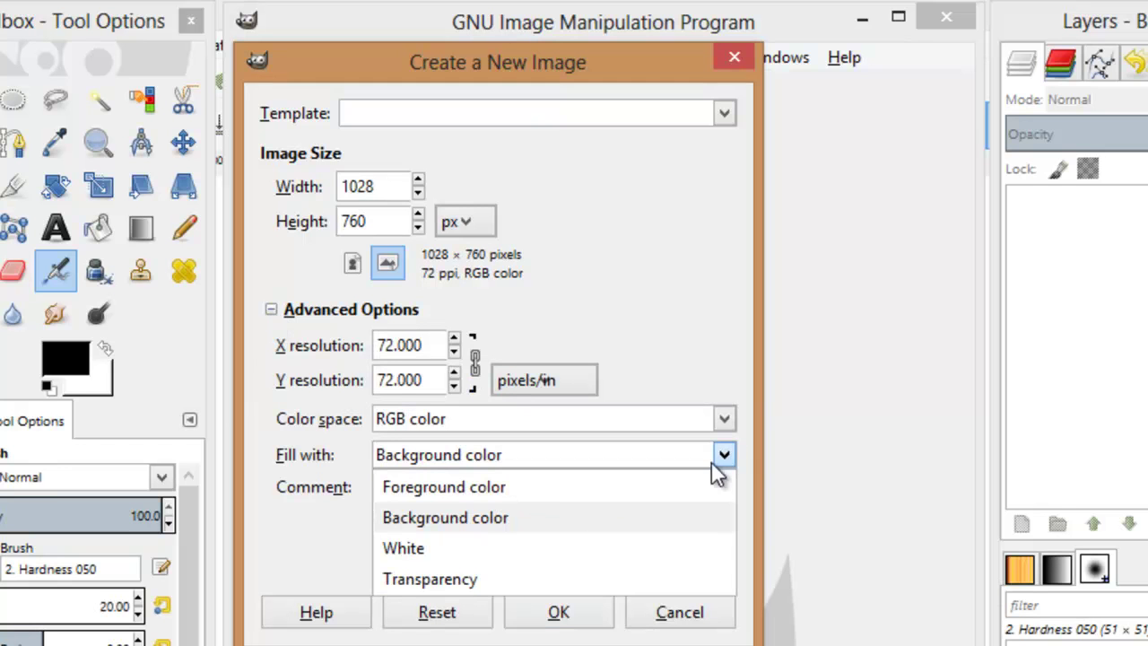
pyautogui.click(544, 579)
pyautogui.click(534, 499)
pyautogui.hotkey('ctrl', 'a')
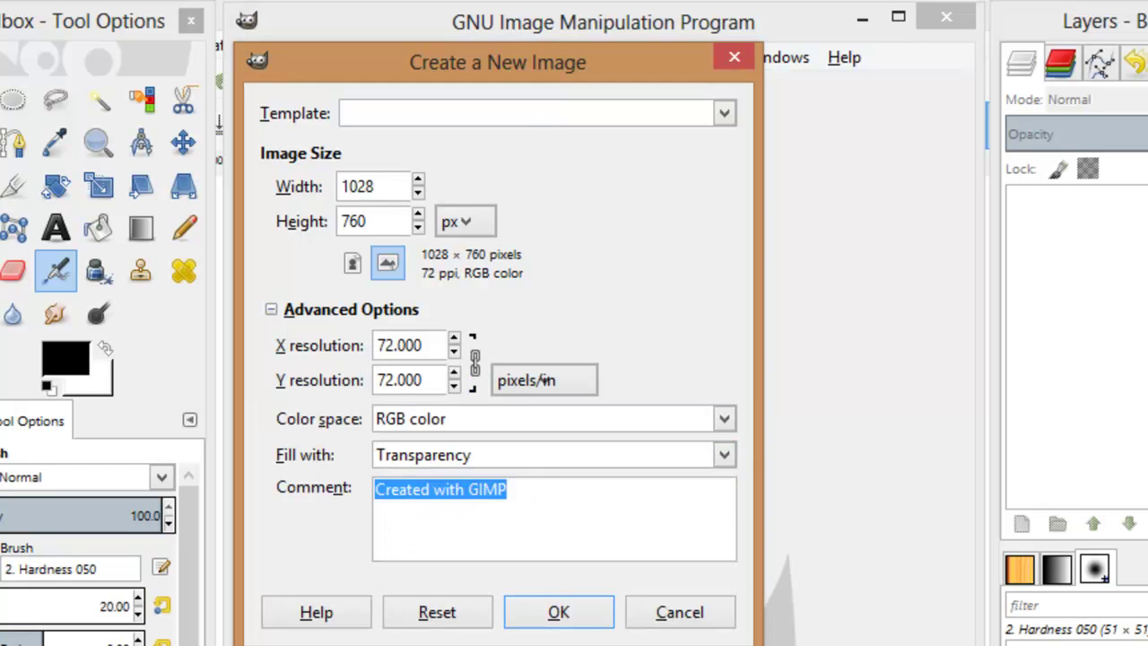
pyautogui.write('R. Craig Collins')
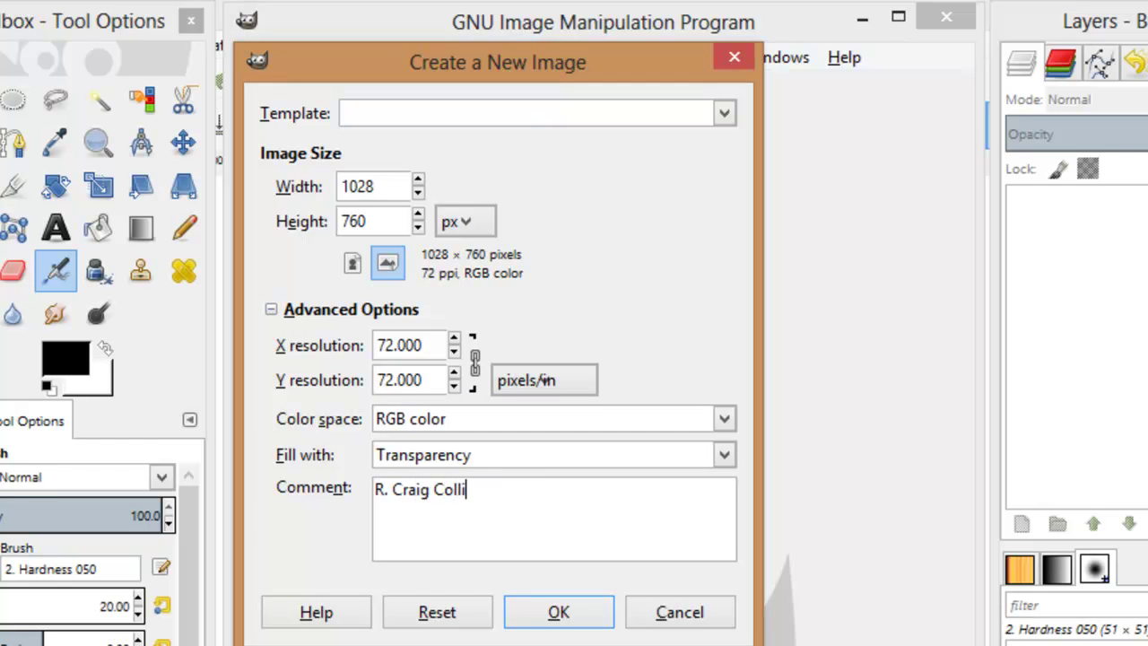
pyautogui.click(592, 615)
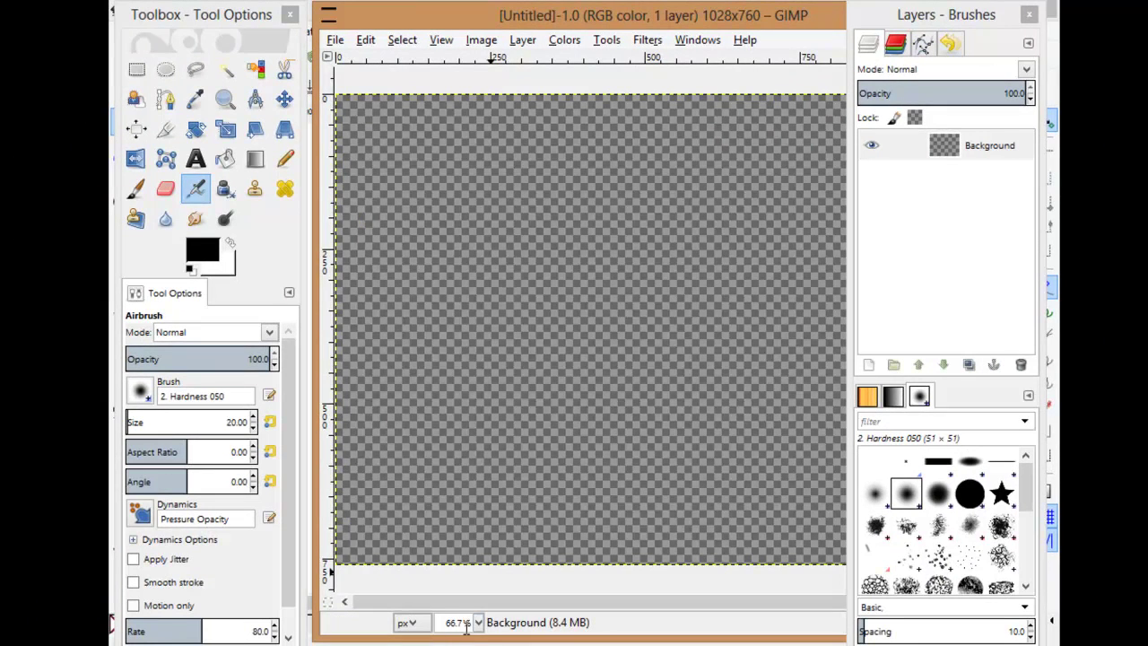
# Zoom the canvas to 50% and open alps.png in its own window.
pyautogui.click(477, 623)
pyautogui.click(467, 556)
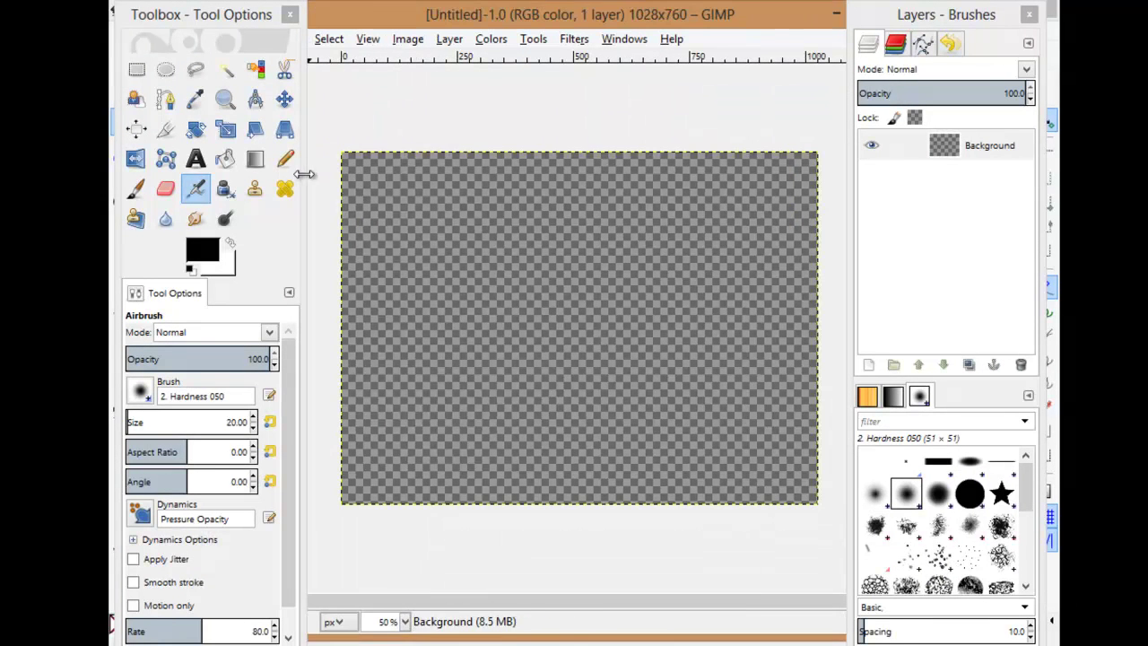
pyautogui.moveTo(305, 179); pyautogui.dragTo(235, 175)
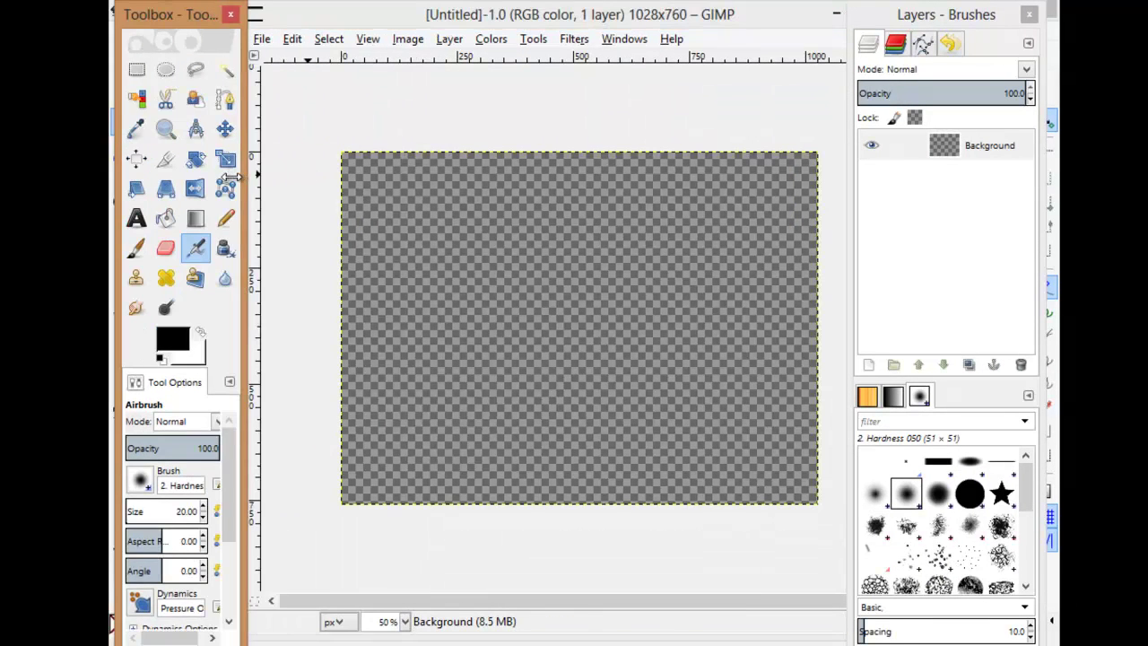
pyautogui.click(263, 41)
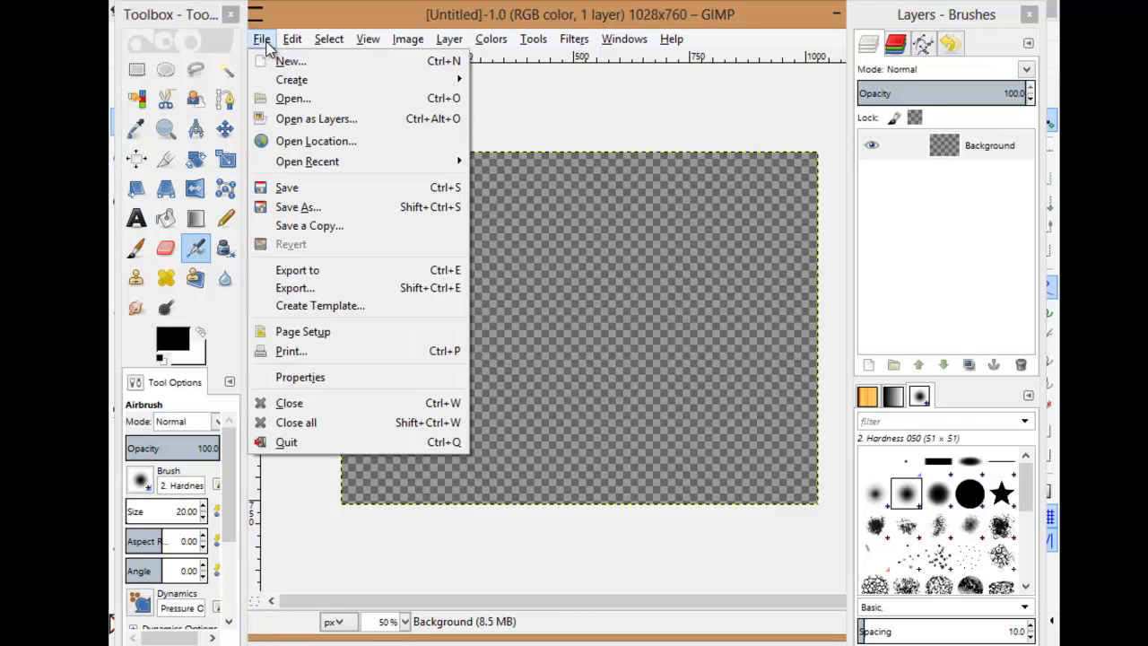
pyautogui.click(300, 99)
pyautogui.click(308, 106)
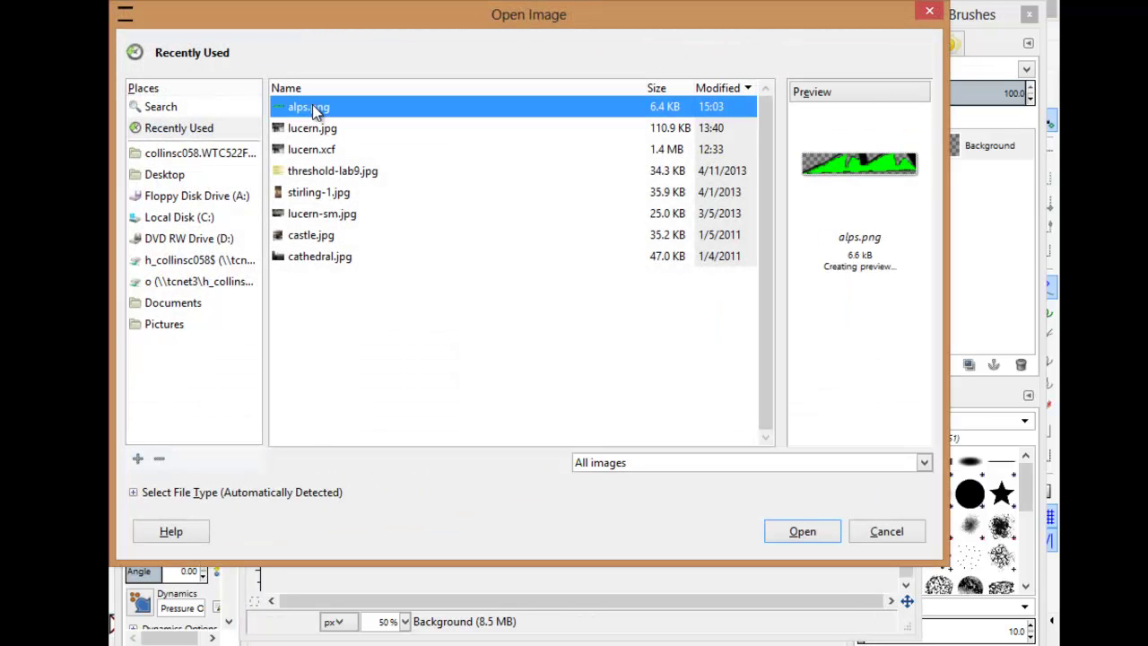
pyautogui.click(797, 535)
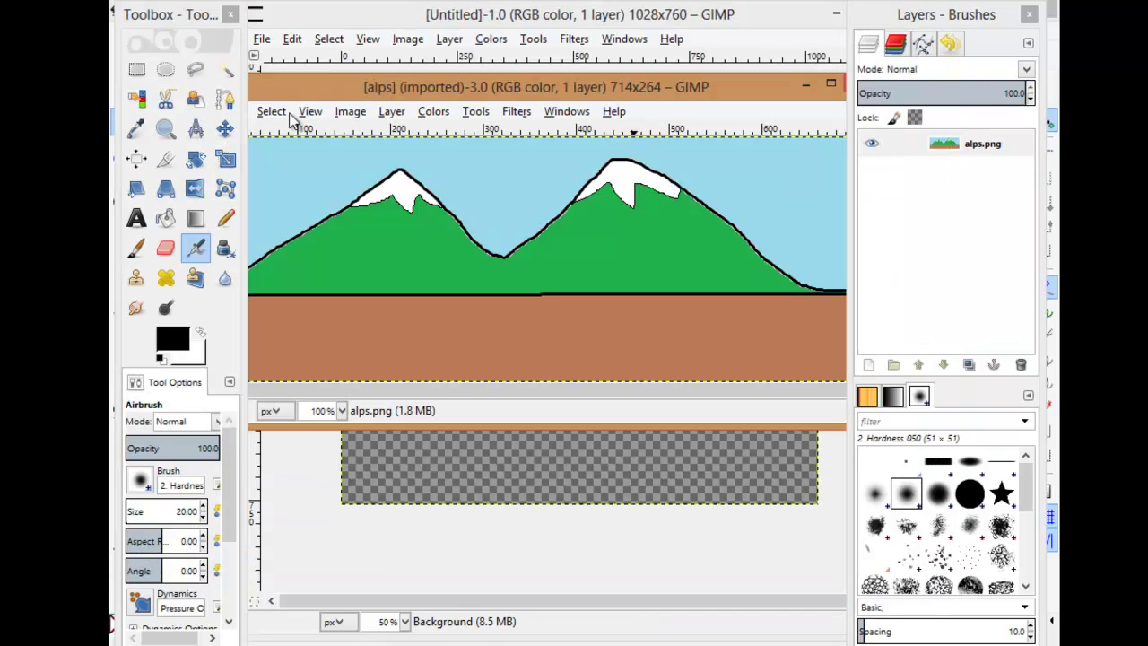
# Select all of alps.png, copy it, and bring the blank untitled canvas back to the front.
pyautogui.click(271, 111)
pyautogui.click(298, 136)
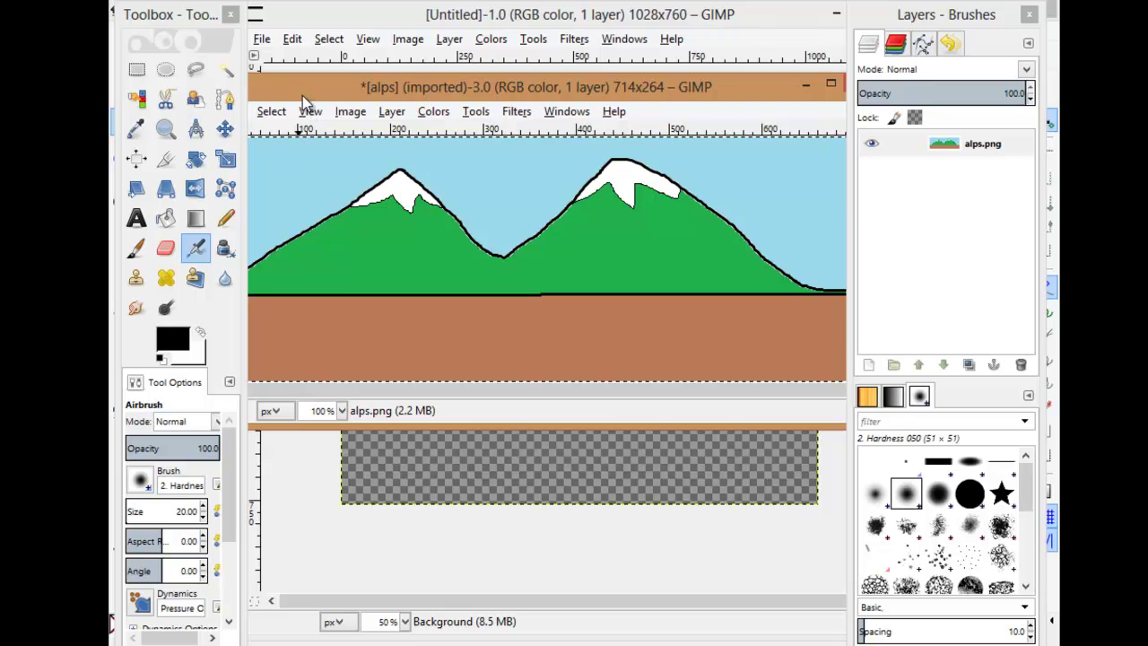
pyautogui.moveTo(338, 91); pyautogui.dragTo(414, 97)
pyautogui.click(311, 117)
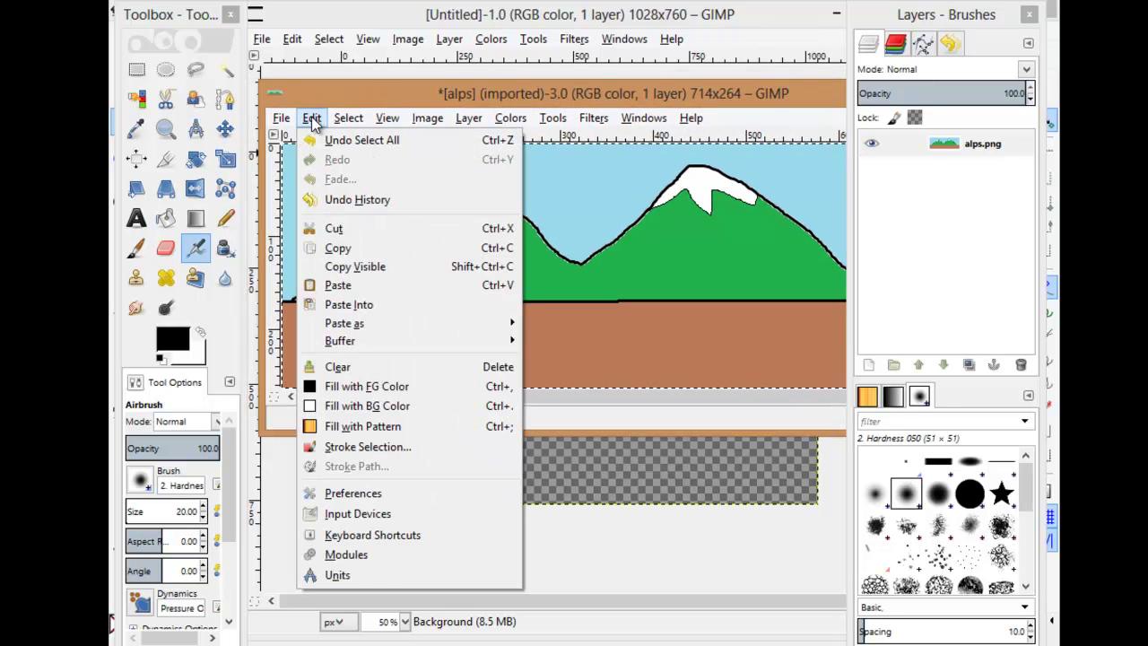
pyautogui.click(350, 250)
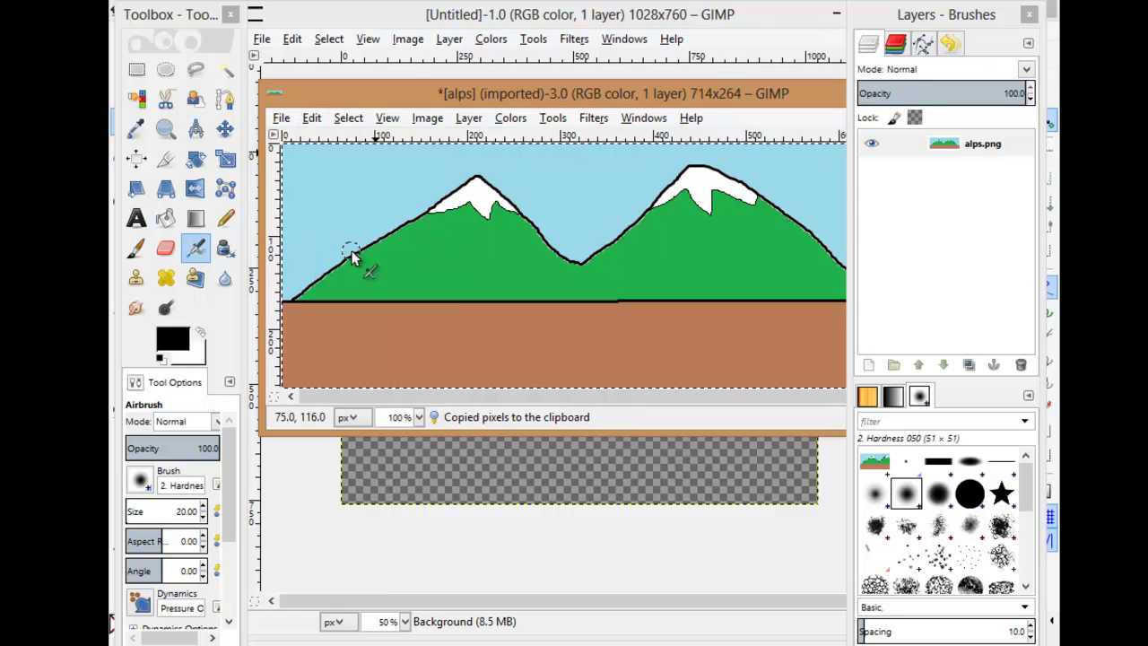
pyautogui.click(405, 565)
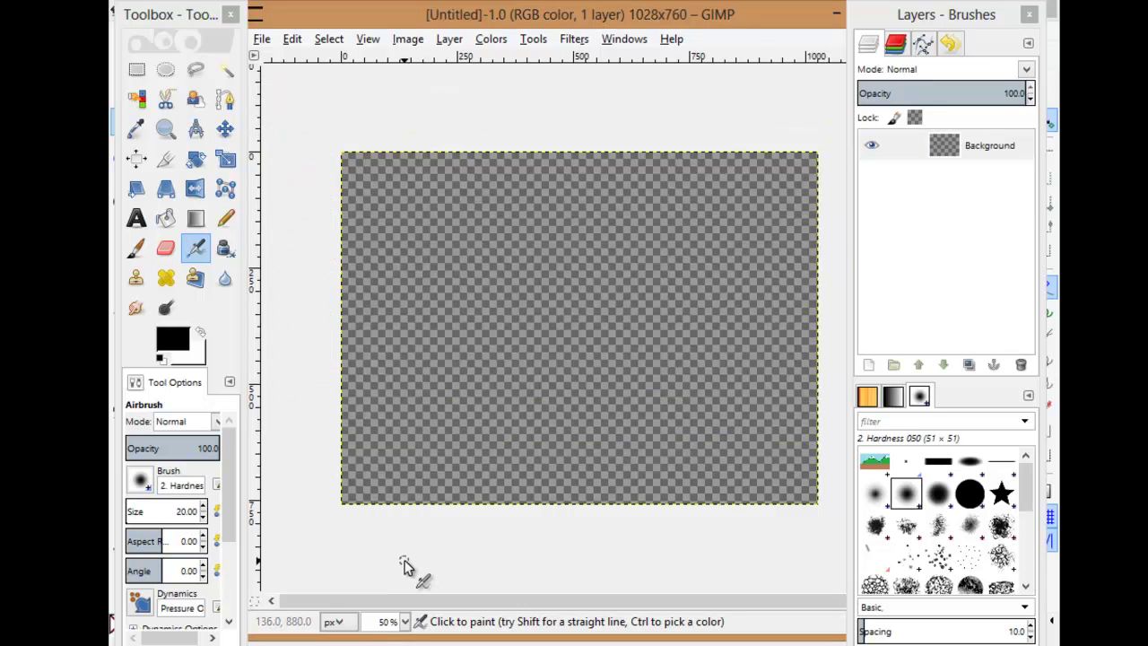
pyautogui.click(296, 41)
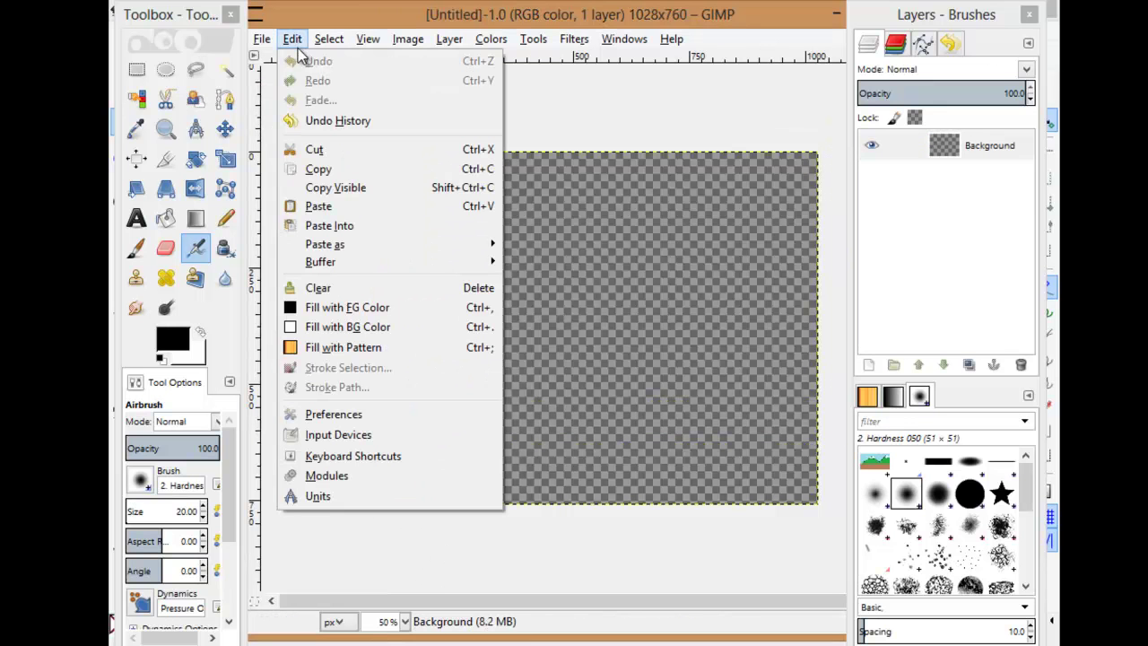
# Hide all six clipboard layers, from the snowy photo through the group photo.
pyautogui.moveTo(348, 251)
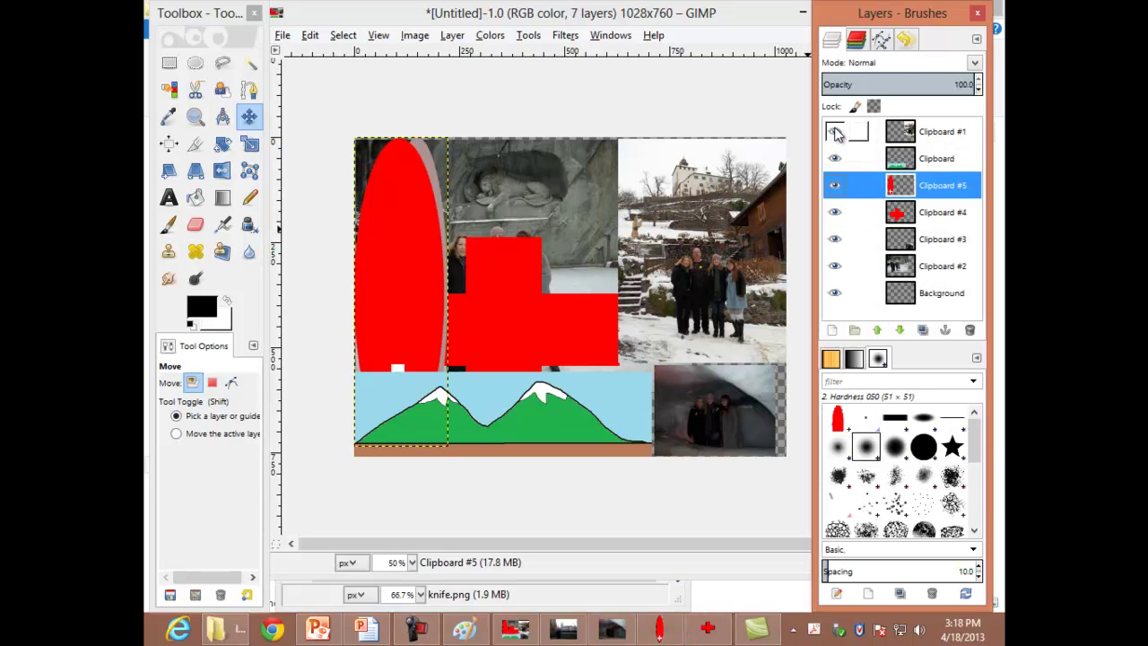
pyautogui.click(836, 131)
pyautogui.click(835, 158)
pyautogui.click(835, 185)
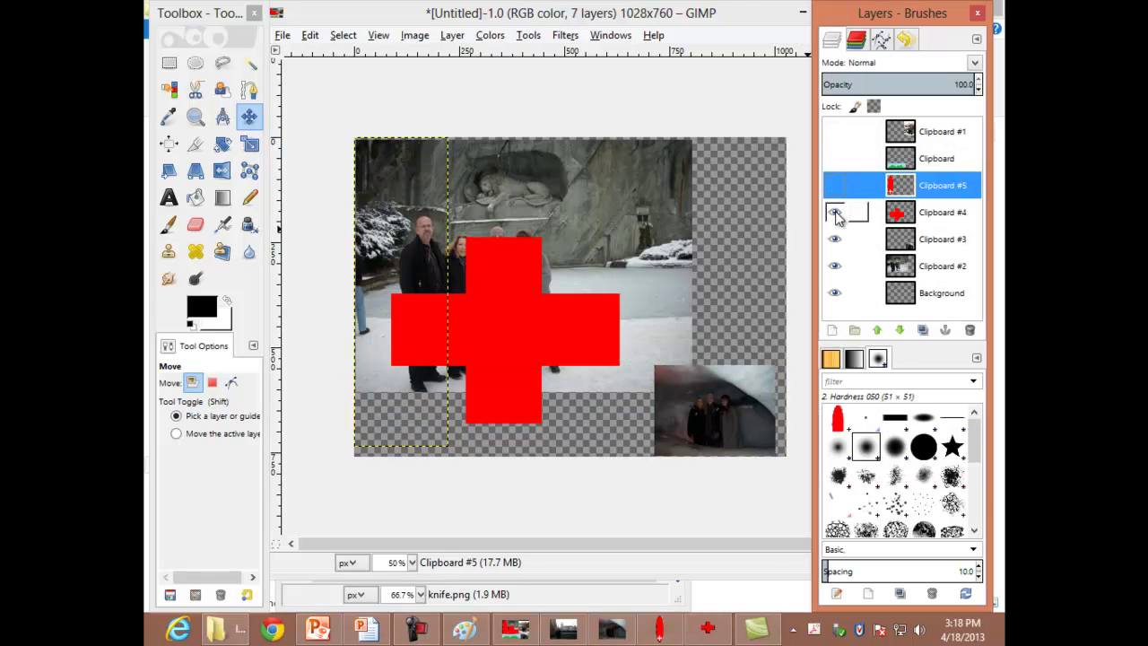
pyautogui.click(835, 211)
pyautogui.click(835, 239)
pyautogui.click(835, 266)
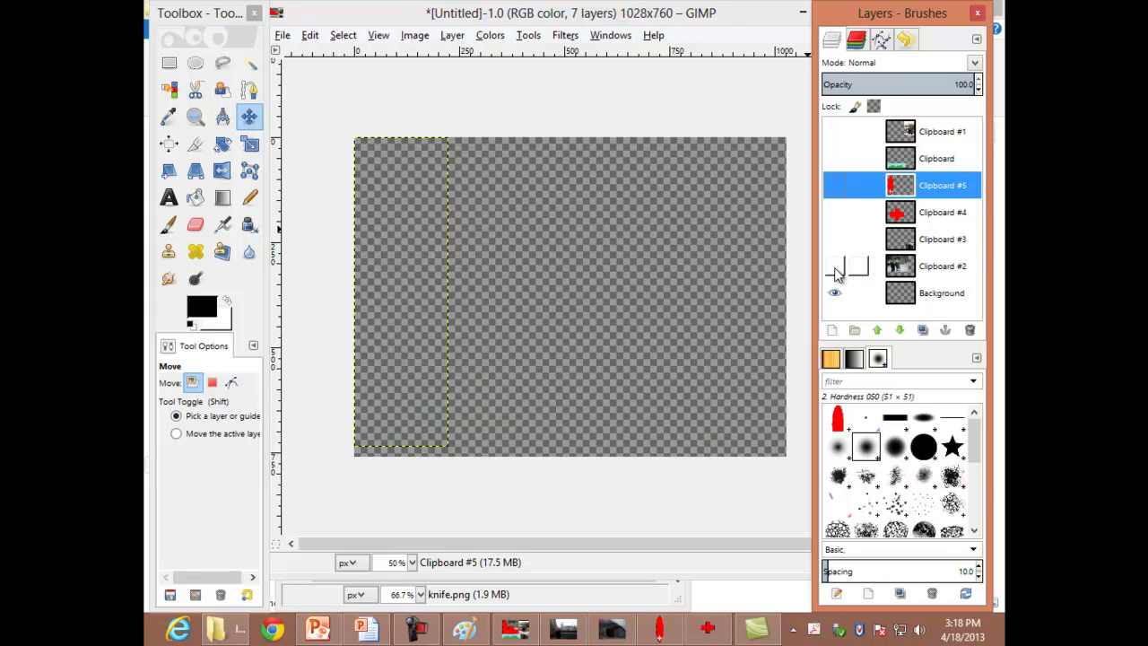
# Adjust layer visibility until only the Clipboard #1 snowy village photo is shown.
pyautogui.click(834, 269)
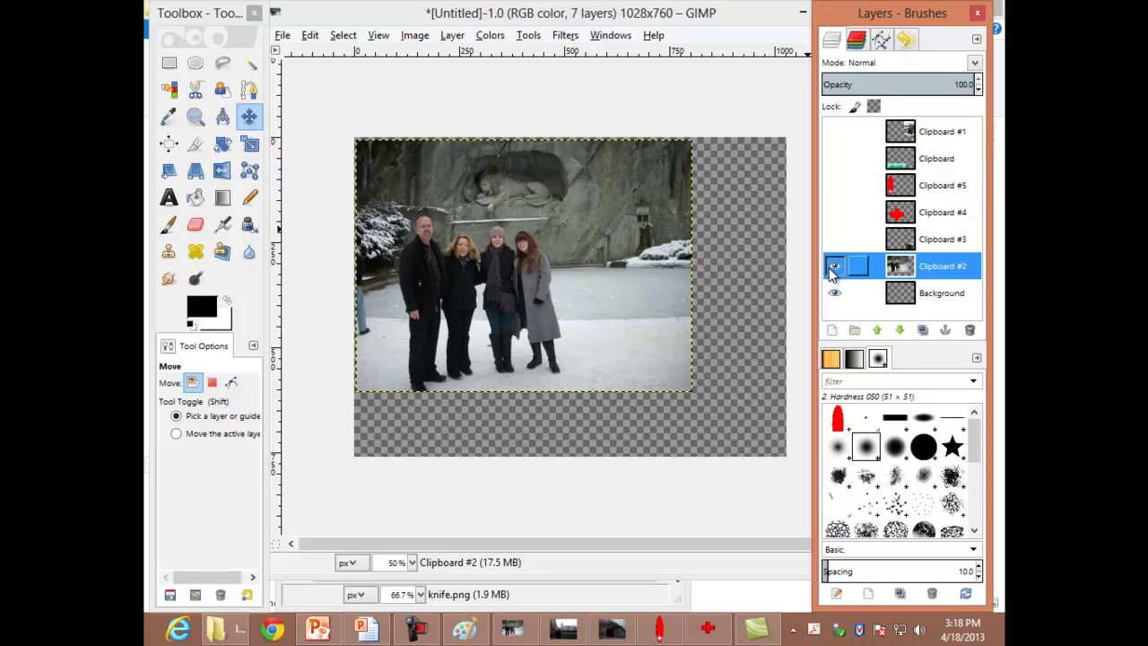
pyautogui.moveTo(835, 267); pyautogui.dragTo(835, 240)
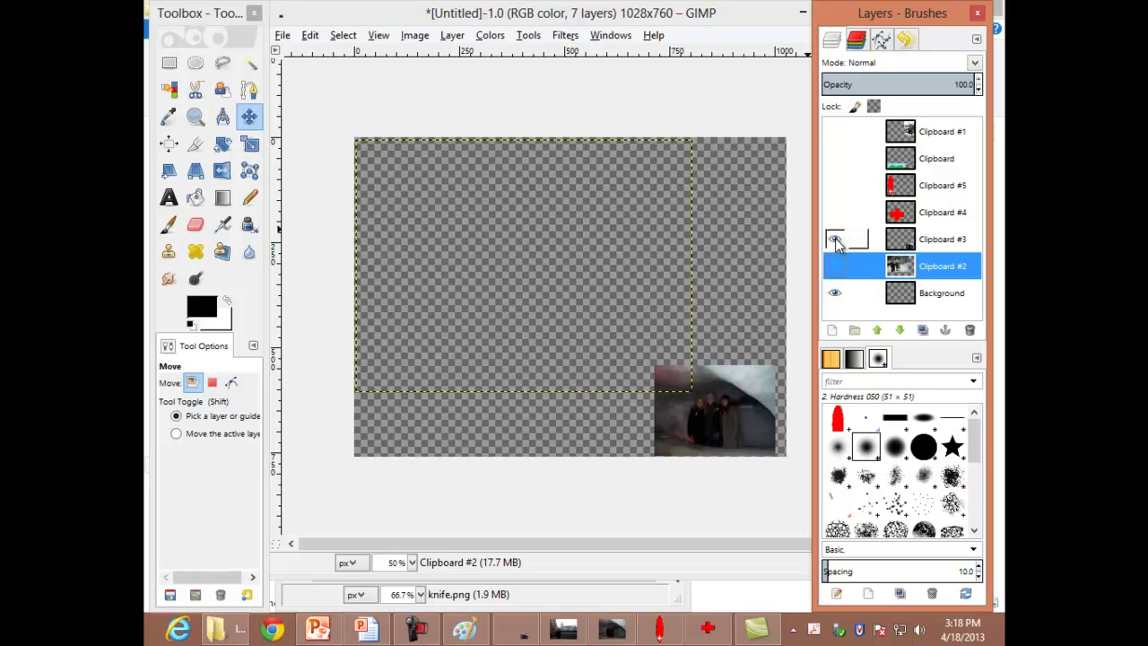
pyautogui.moveTo(836, 242); pyautogui.dragTo(835, 191)
pyautogui.click(834, 186)
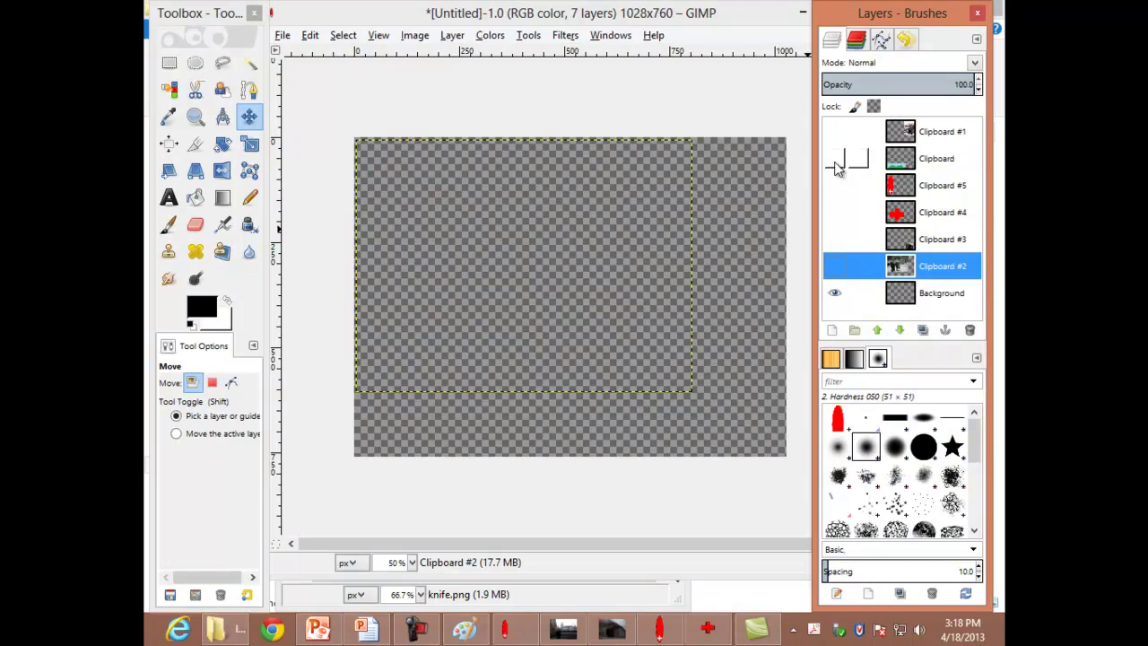
pyautogui.click(835, 159)
pyautogui.click(836, 159)
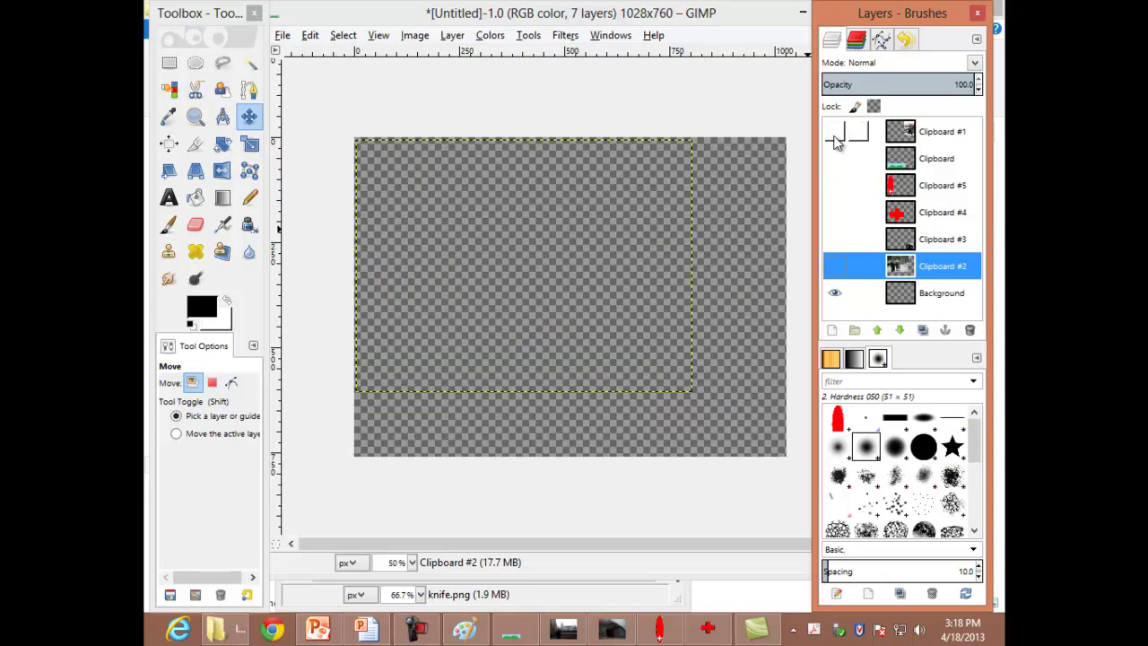
pyautogui.click(835, 132)
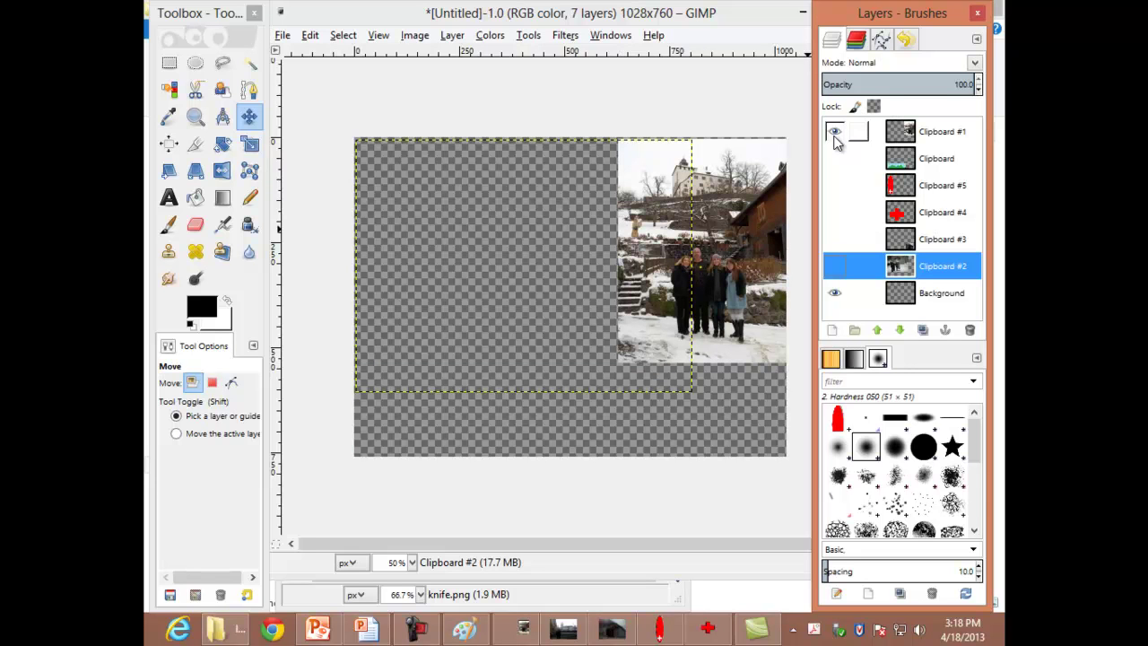
# Show the lion group photo, Clipboard #3 cave photo and mountain drawing, then select Clipboard #4.
pyautogui.click(835, 266)
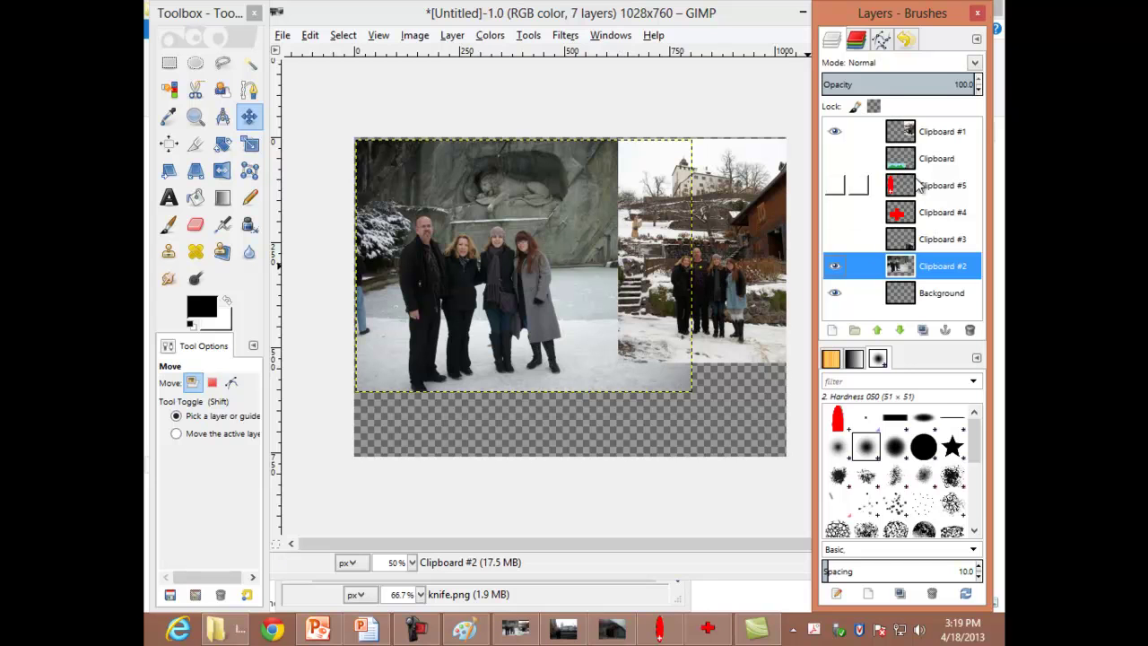
pyautogui.click(833, 245)
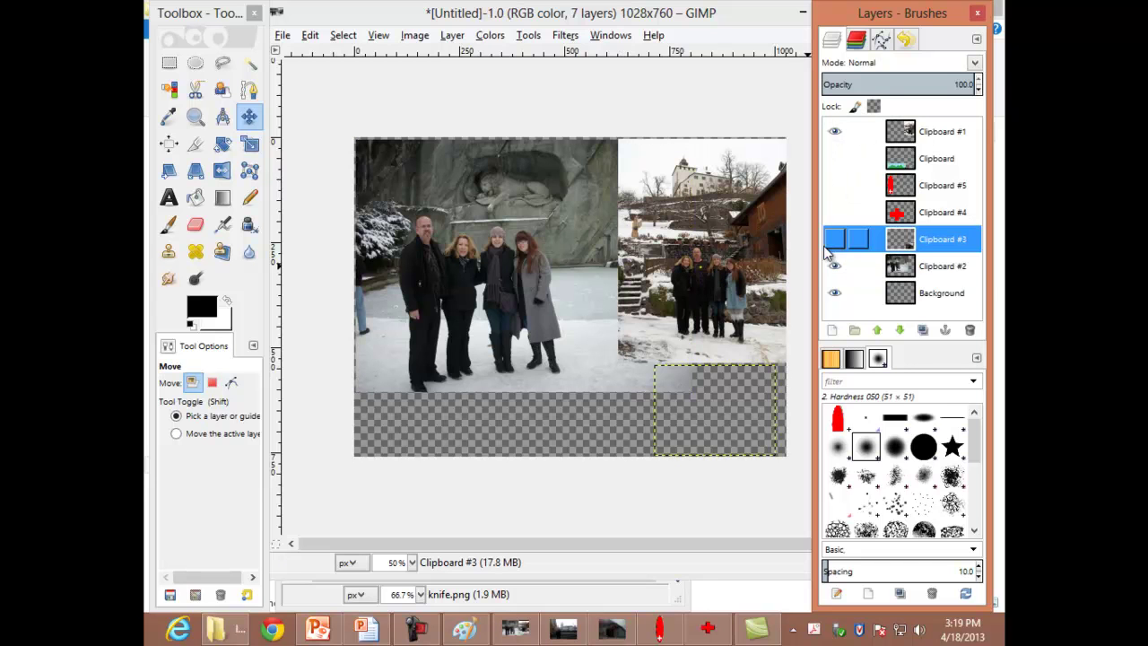
pyautogui.click(835, 240)
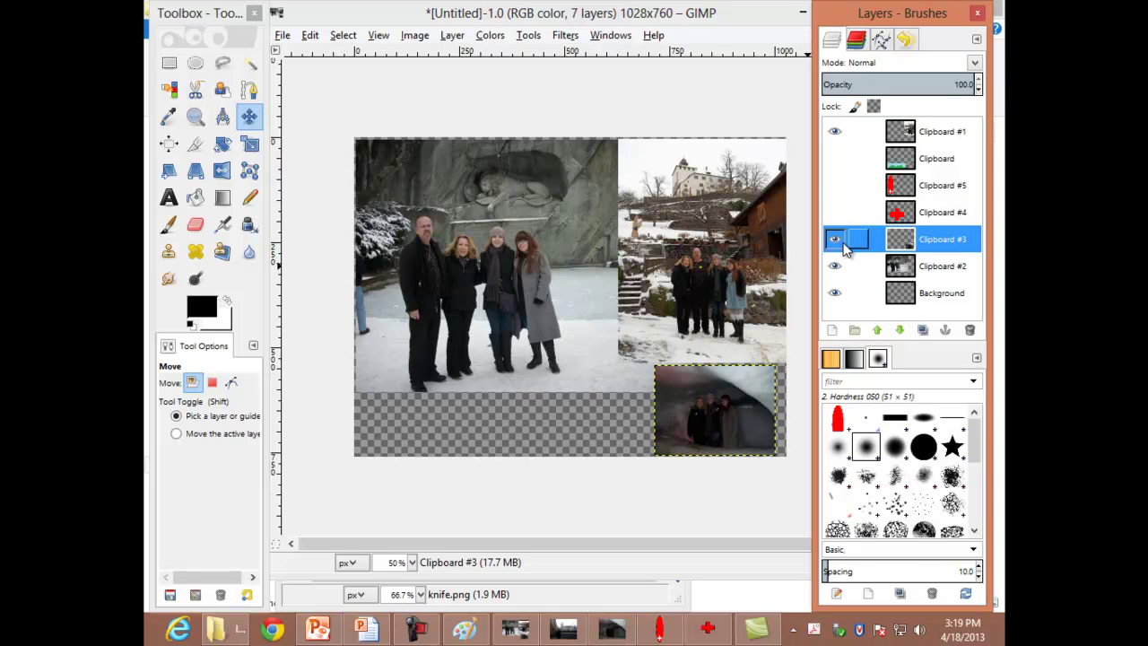
pyautogui.click(835, 159)
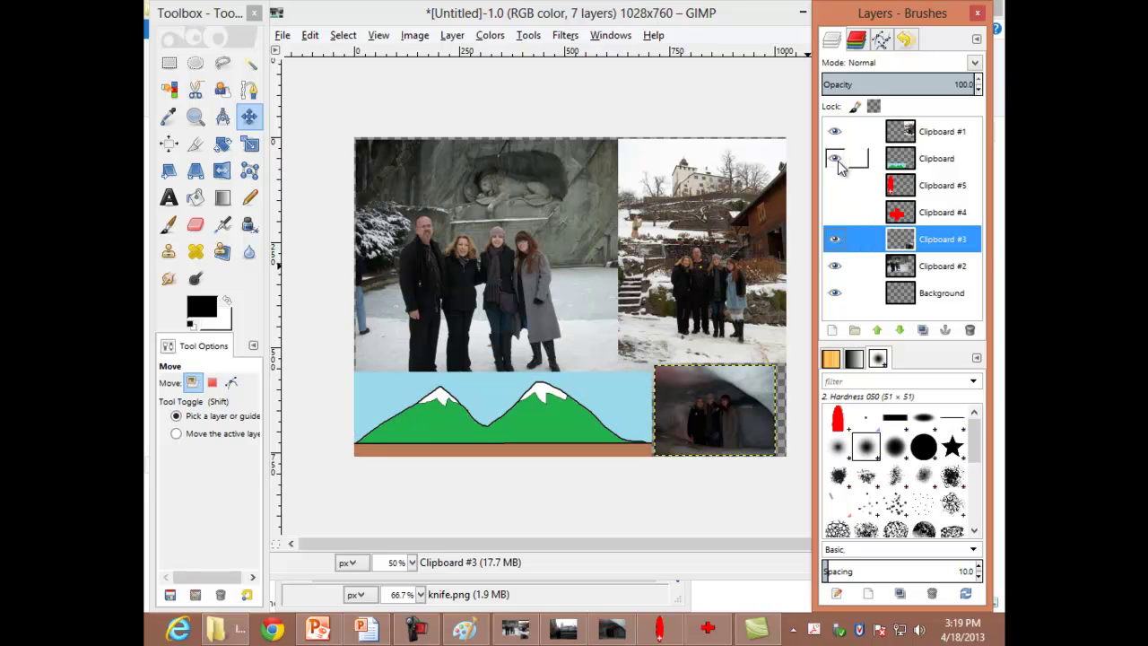
pyautogui.click(943, 215)
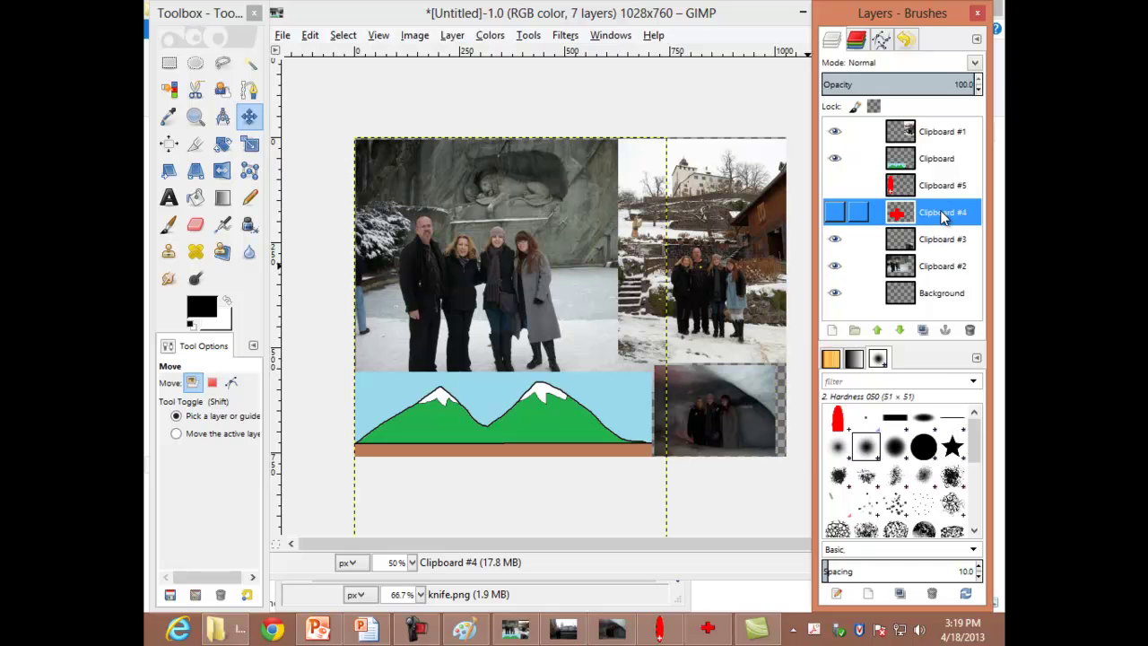
# Expand the red cross layer to image size and bring up its Scale Layer settings.
pyautogui.rightClick(948, 219)
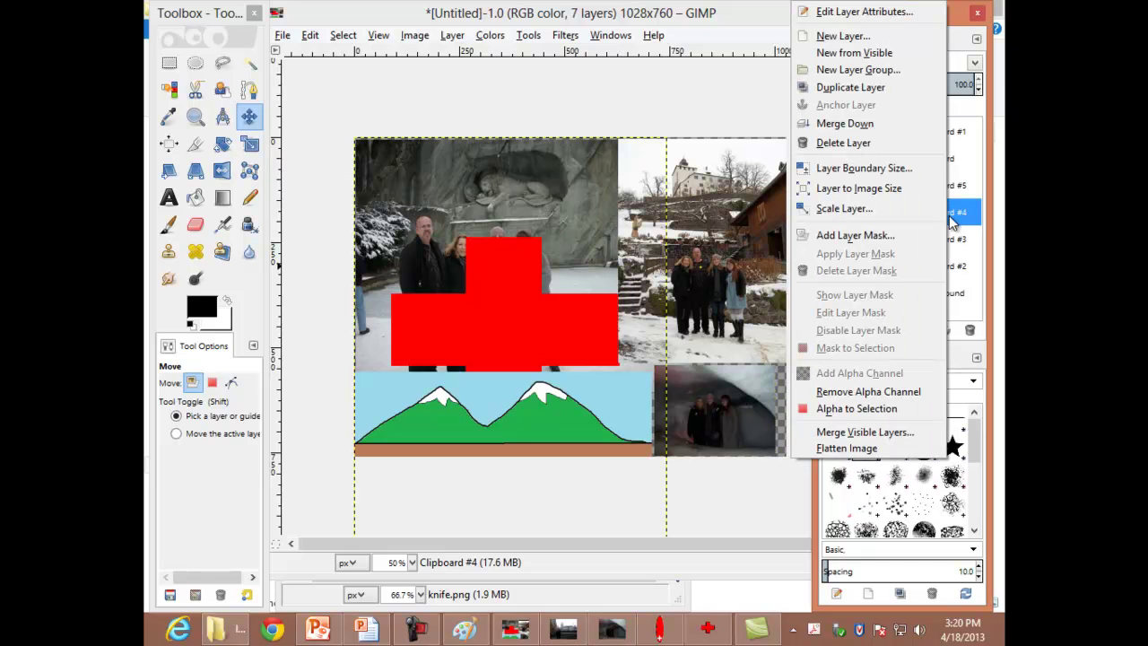
pyautogui.click(887, 197)
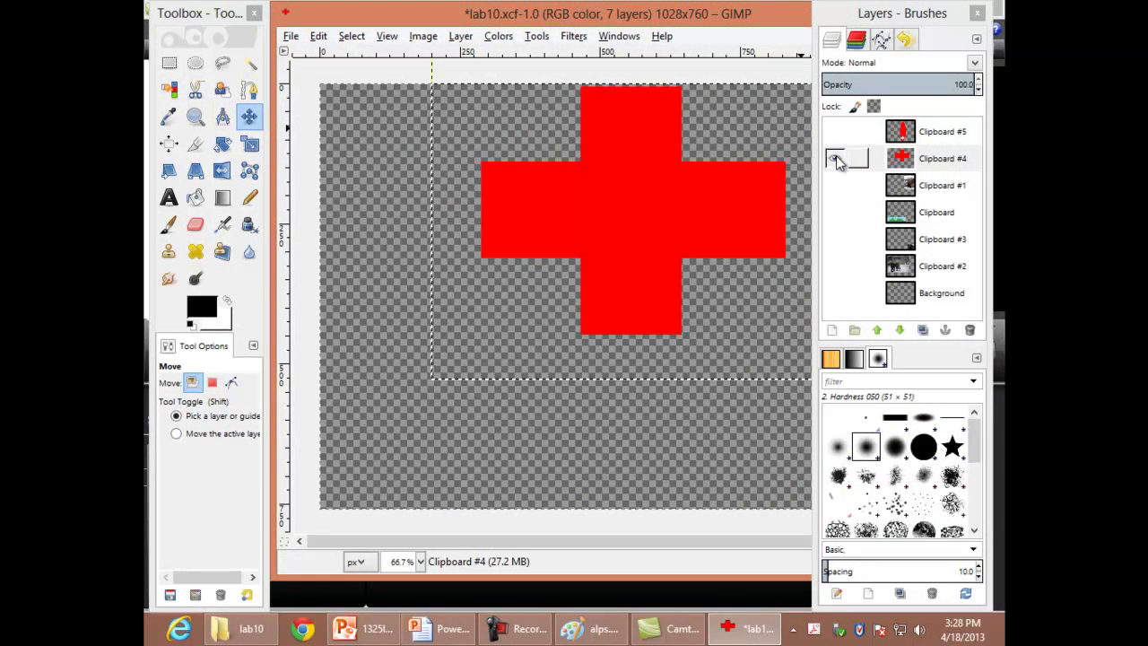
pyautogui.rightClick(941, 165)
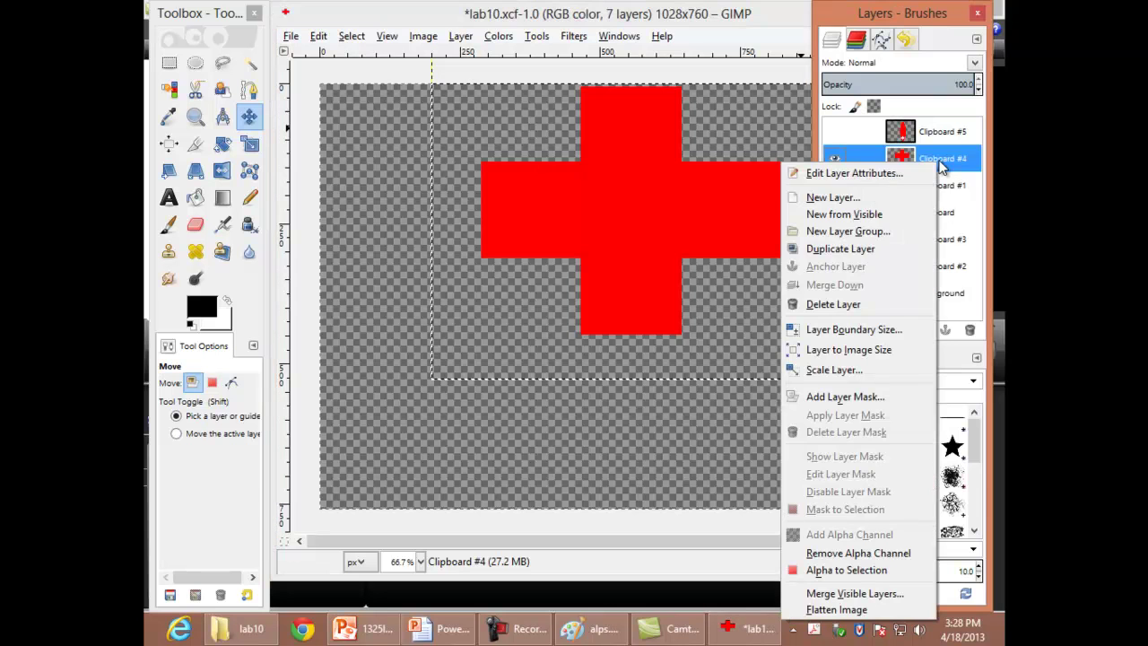
pyautogui.click(849, 370)
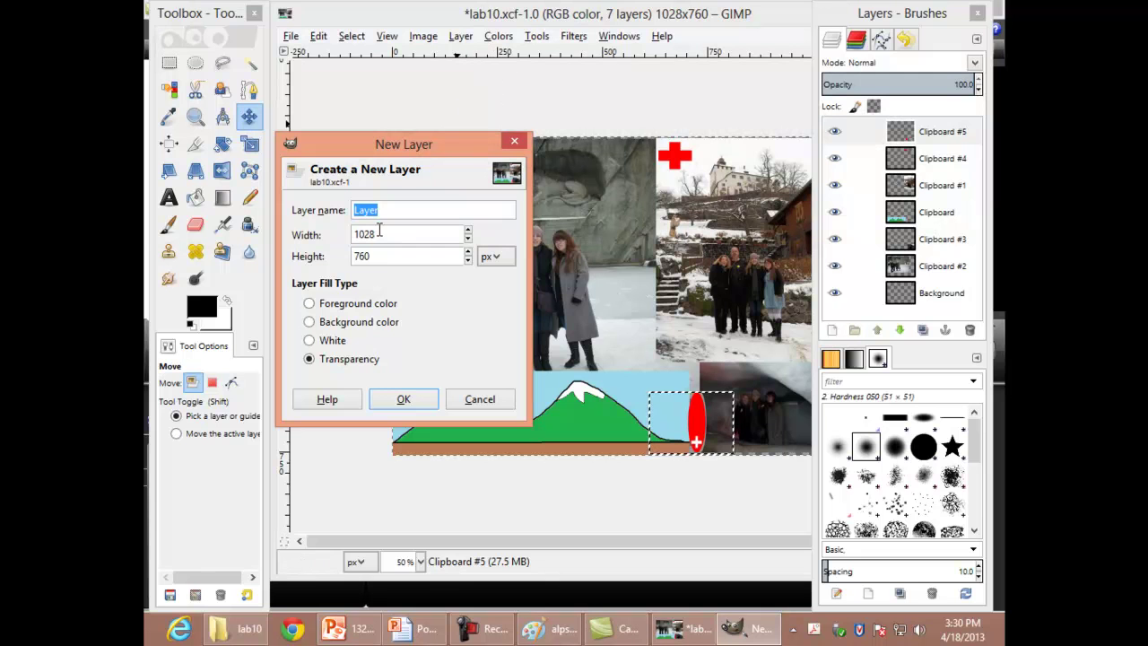
# Create a 'banner' layer and fill a thin strip atop the lion photo with black.
pyautogui.write('banner')
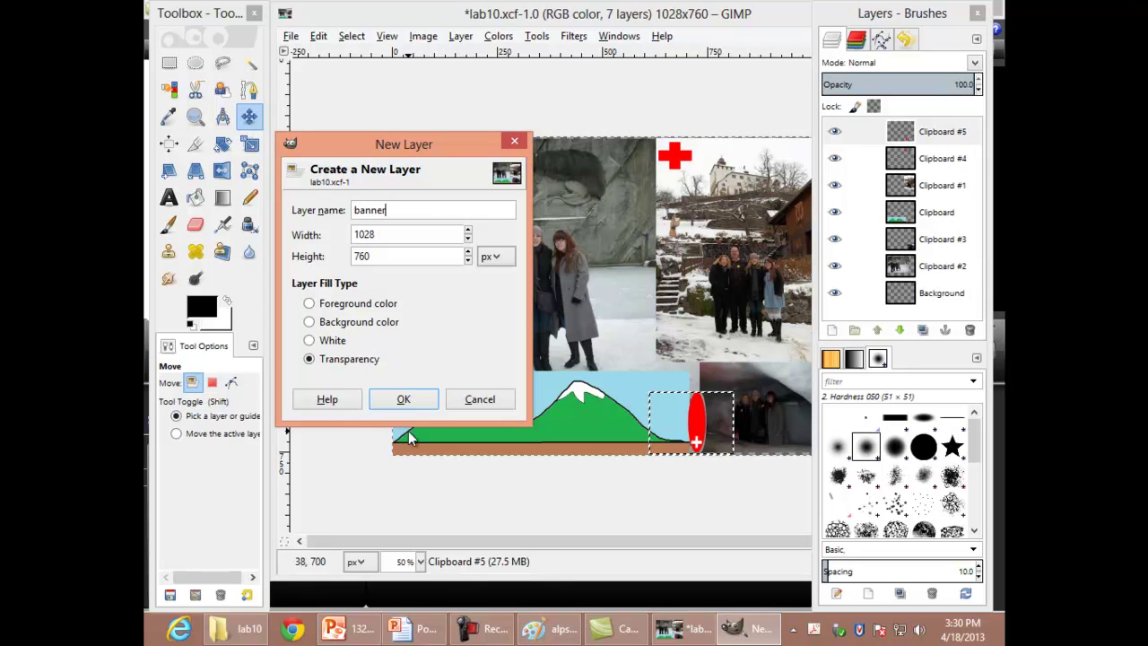
pyautogui.click(416, 401)
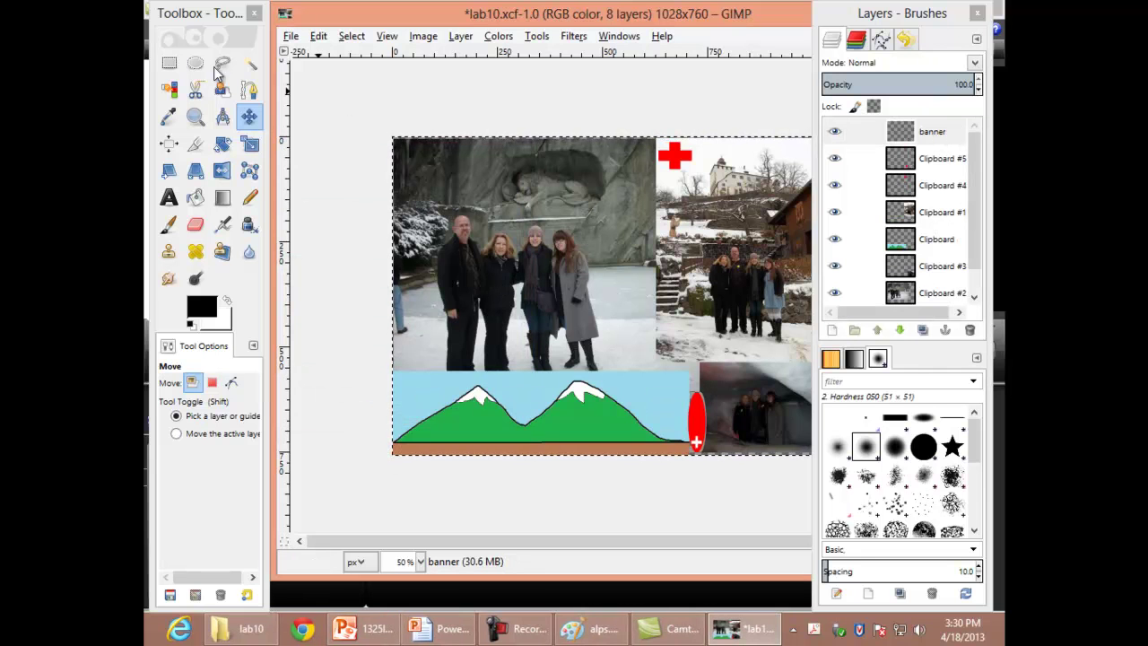
pyautogui.click(167, 63)
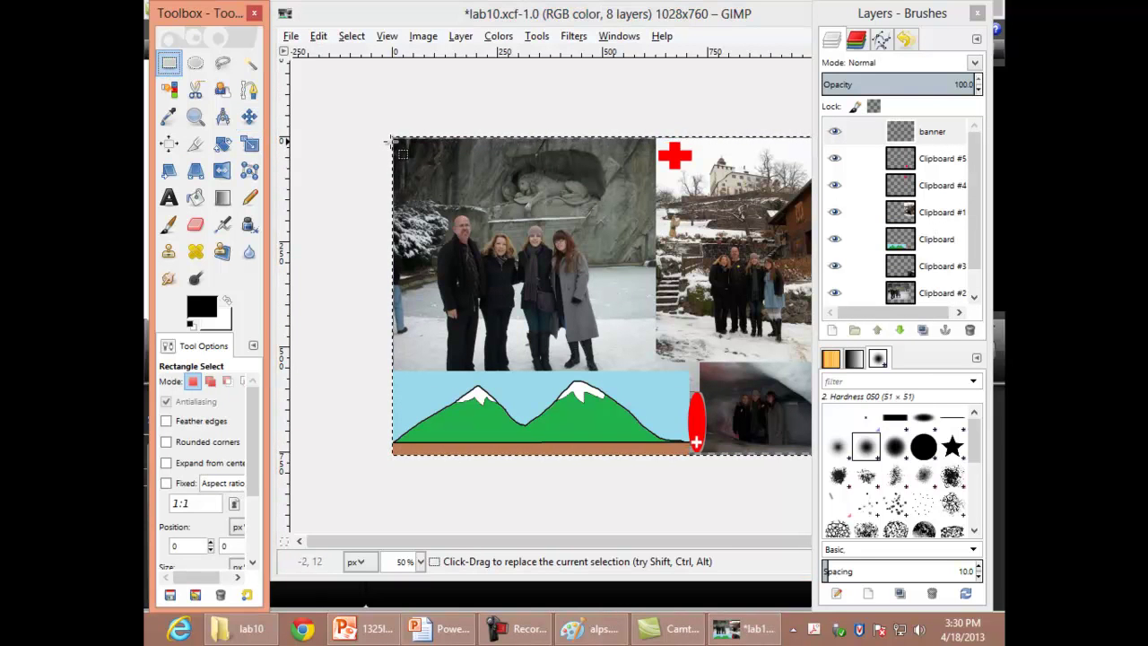
pyautogui.moveTo(407, 144); pyautogui.dragTo(637, 157)
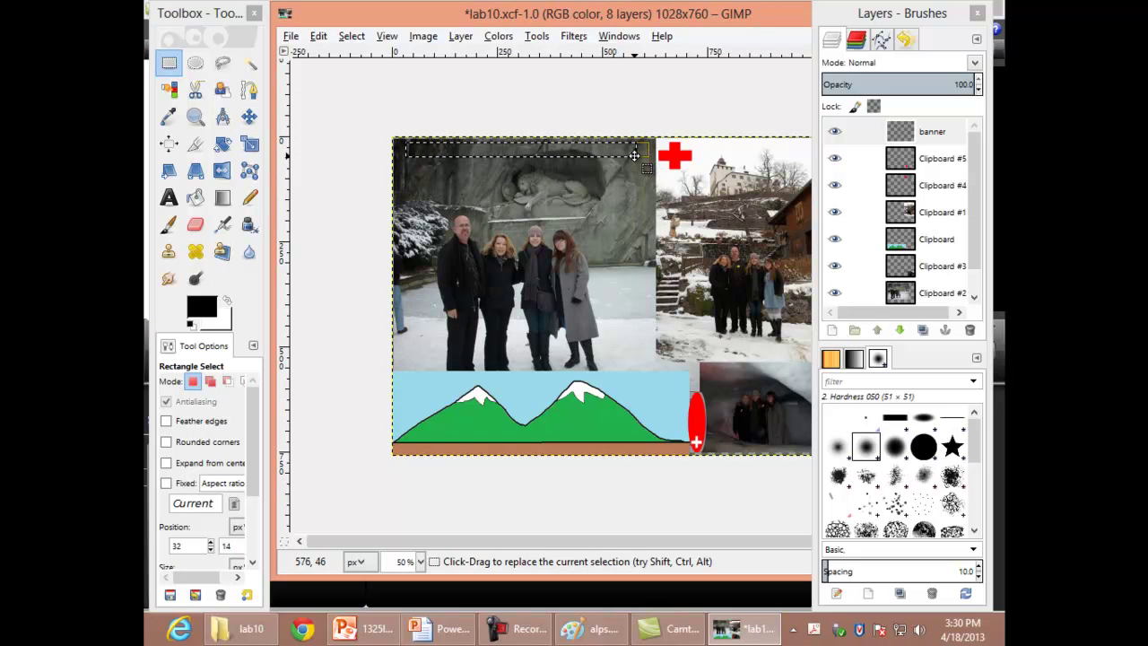
pyautogui.hotkey('shift', 'b')
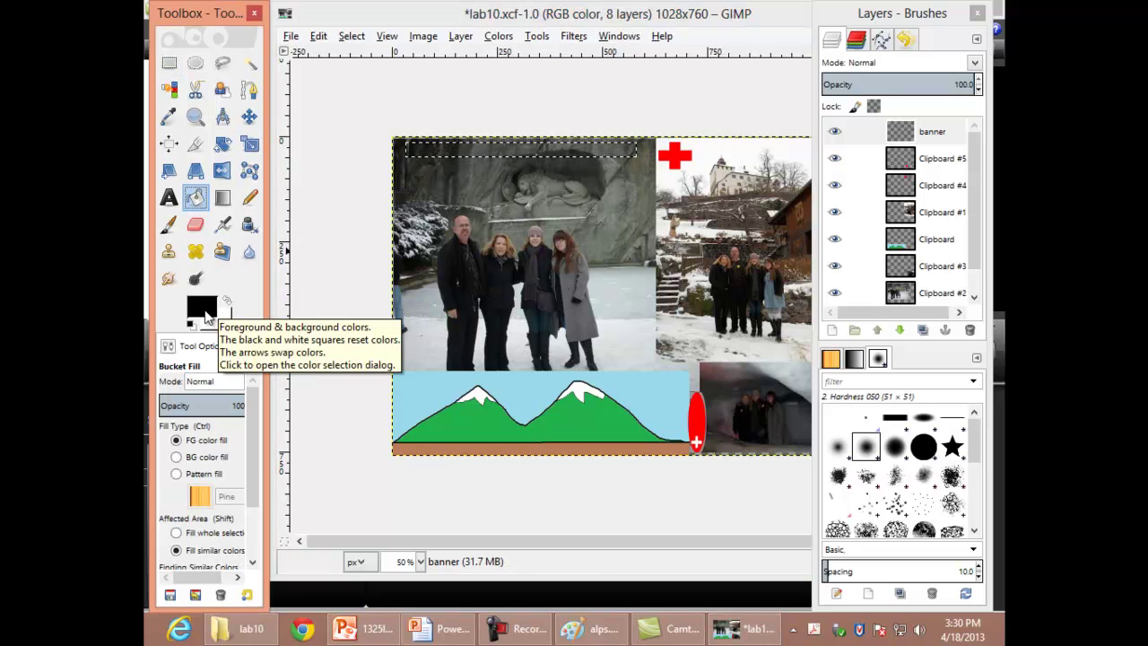
pyautogui.click(203, 310)
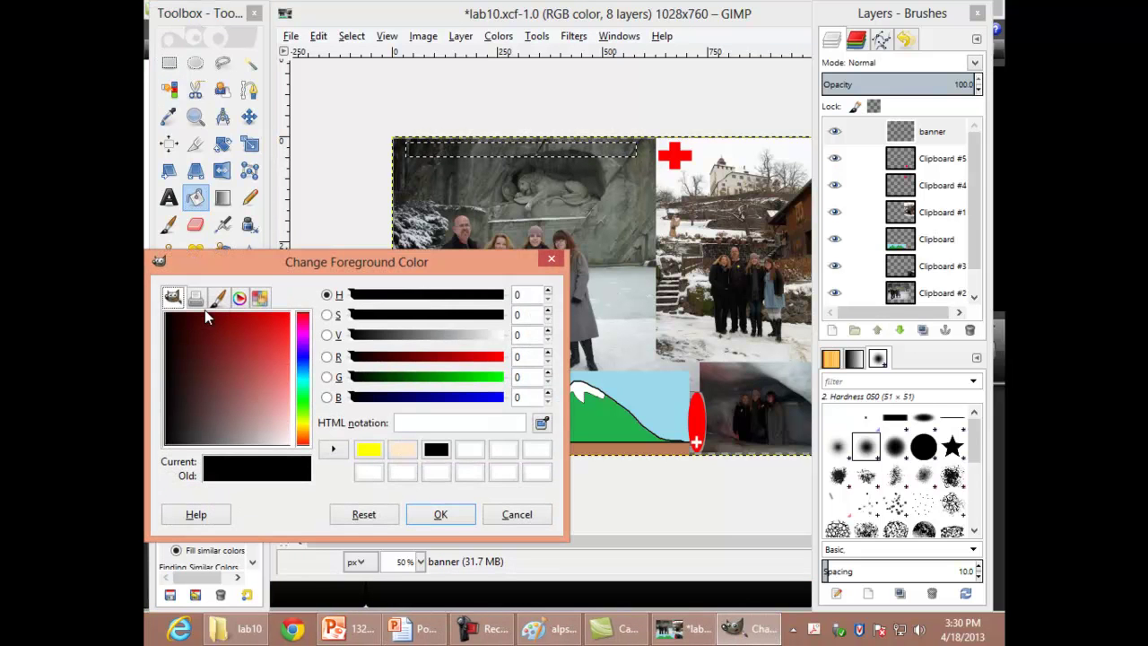
pyautogui.click(441, 514)
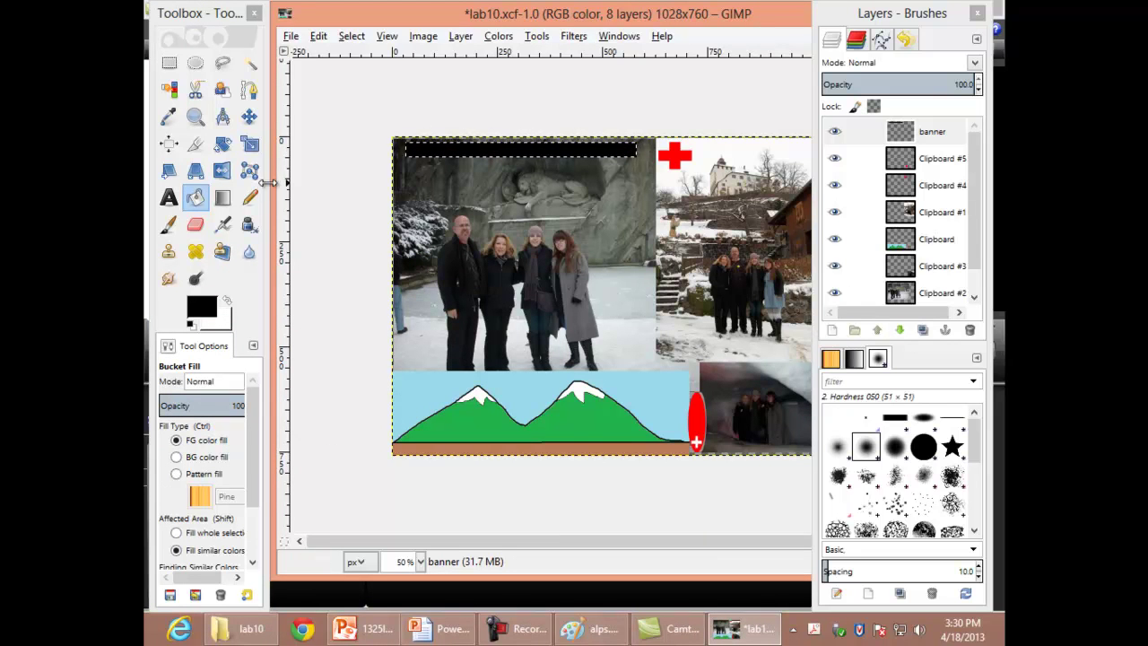
# Set the Text tool colour to white.
pyautogui.click(169, 196)
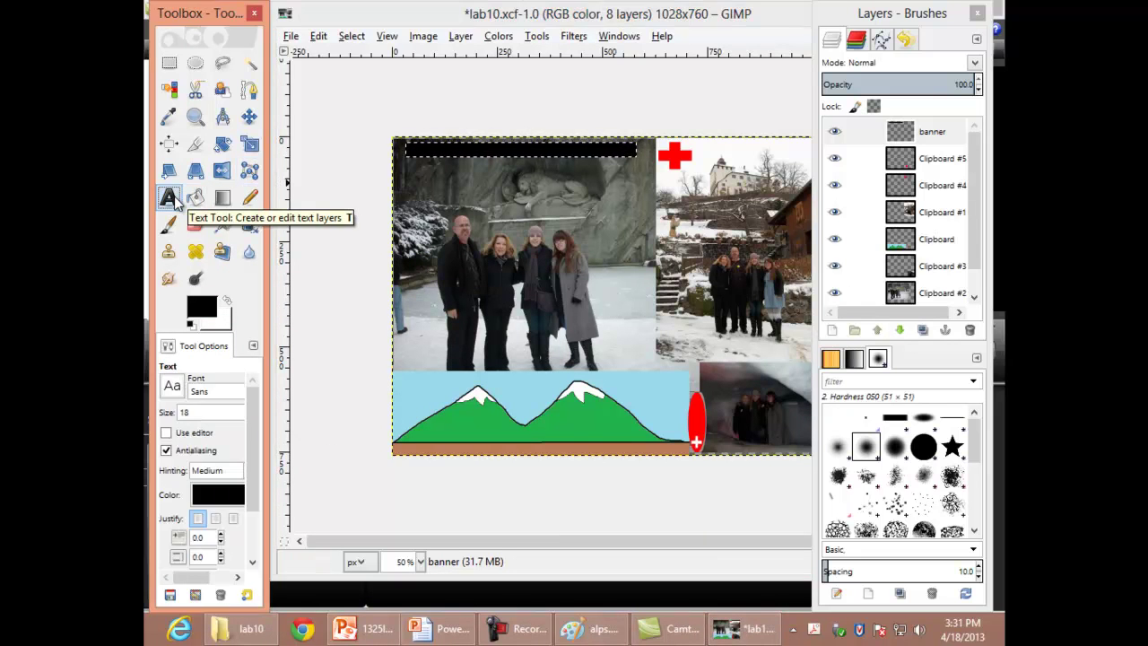
pyautogui.click(228, 495)
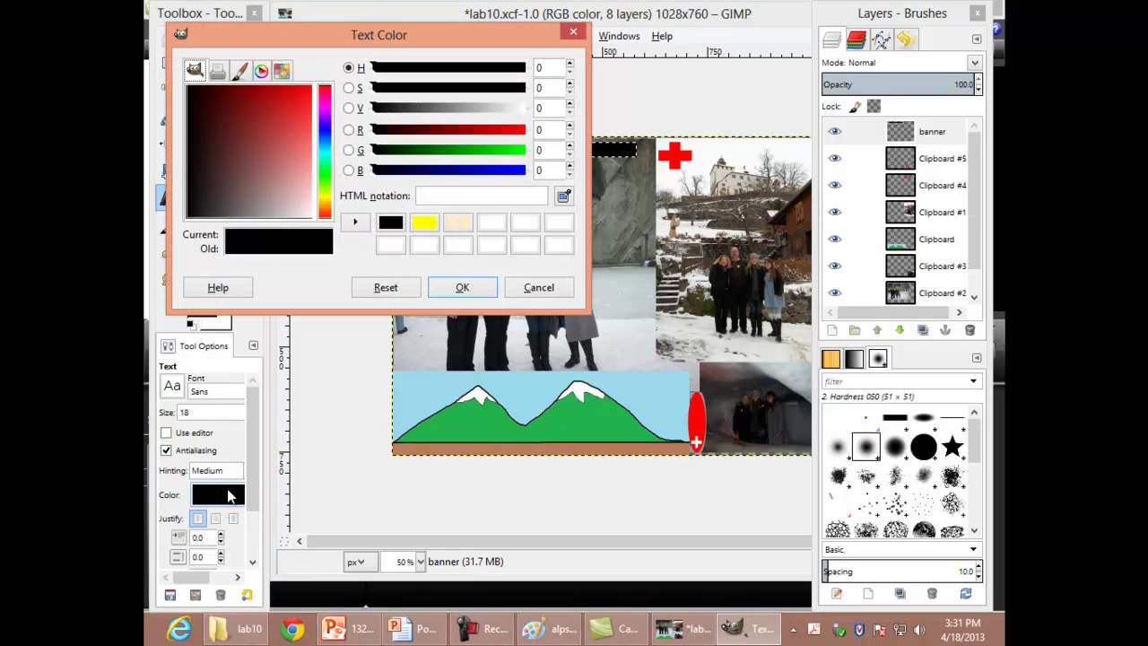
pyautogui.click(391, 244)
pyautogui.click(457, 287)
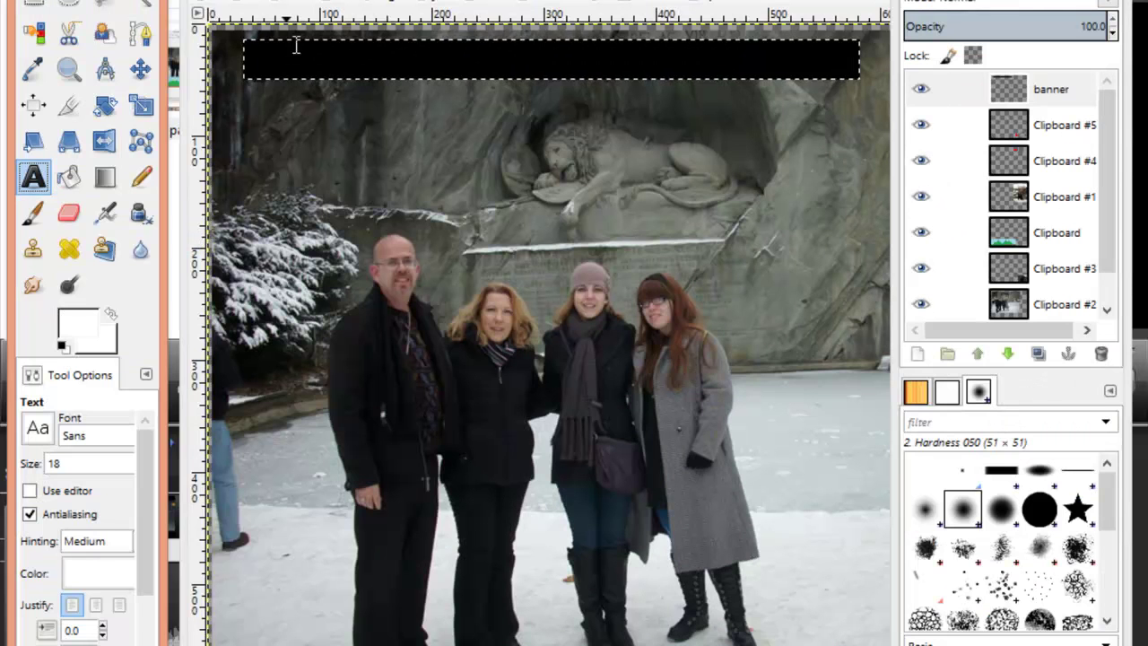
# Add 'Collins Family Trip' on the black banner and centre the text box across it.
pyautogui.click(265, 60)
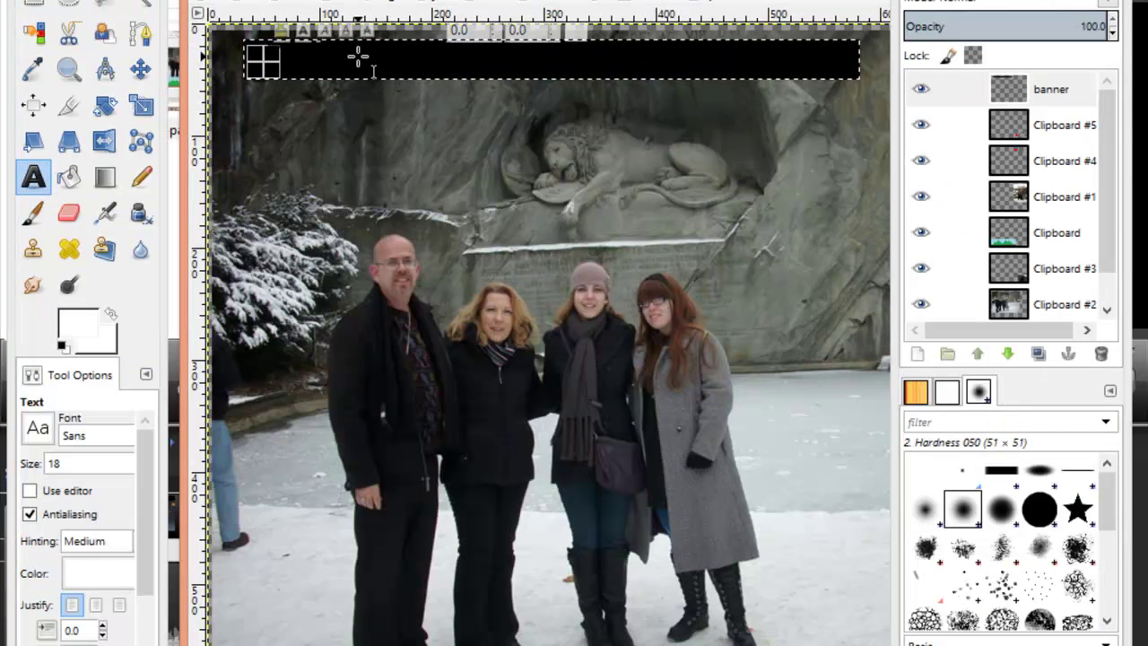
pyautogui.write('Collins')
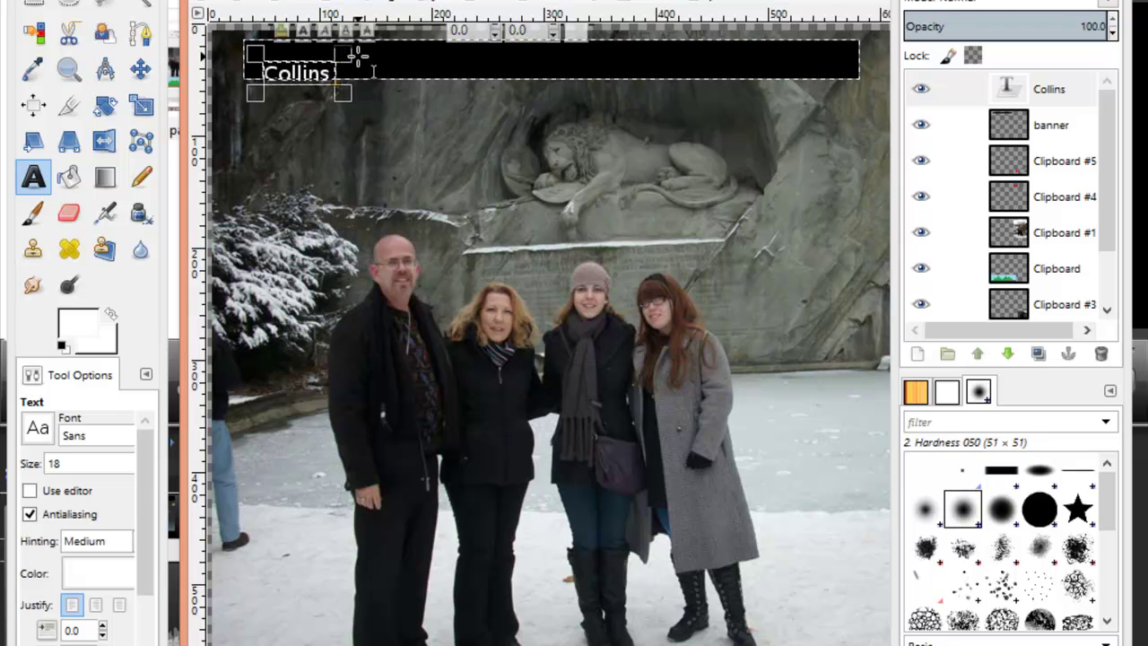
pyautogui.write(' Family')
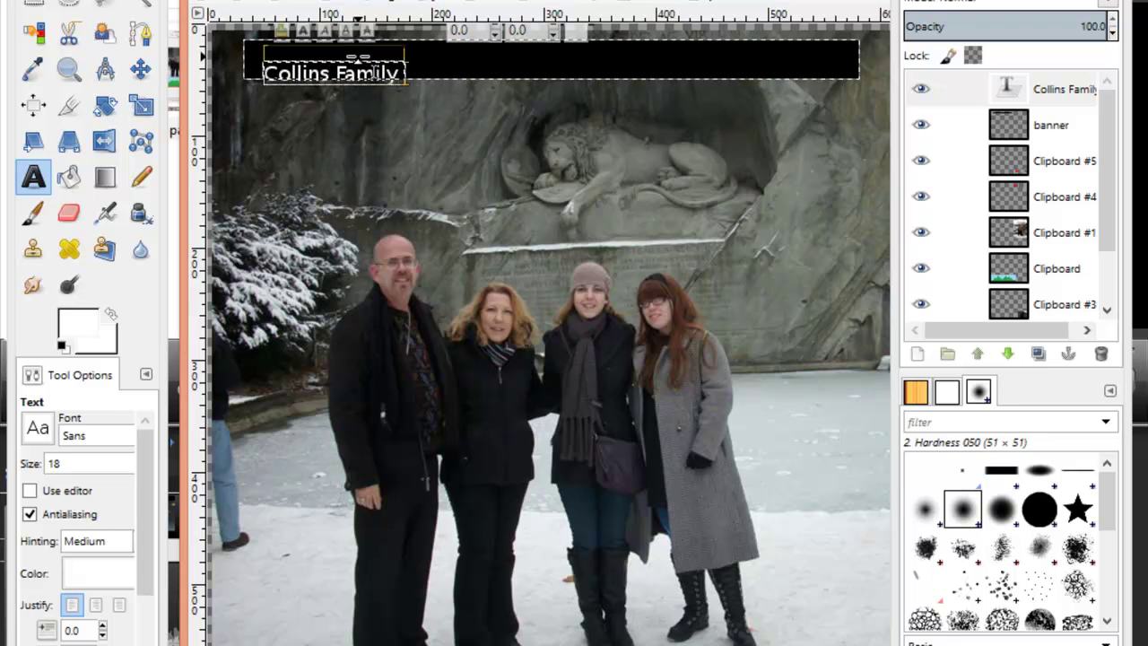
pyautogui.write(' Trip')
pyautogui.moveTo(359, 59); pyautogui.dragTo(424, 43)
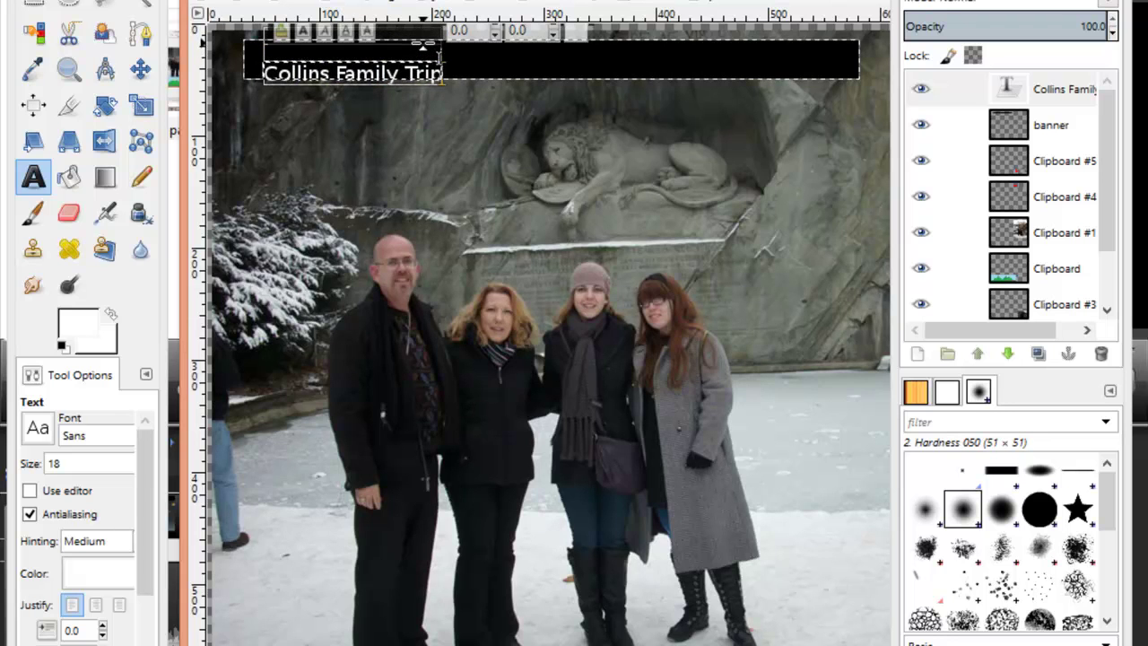
pyautogui.moveTo(449, 93); pyautogui.dragTo(827, 93)
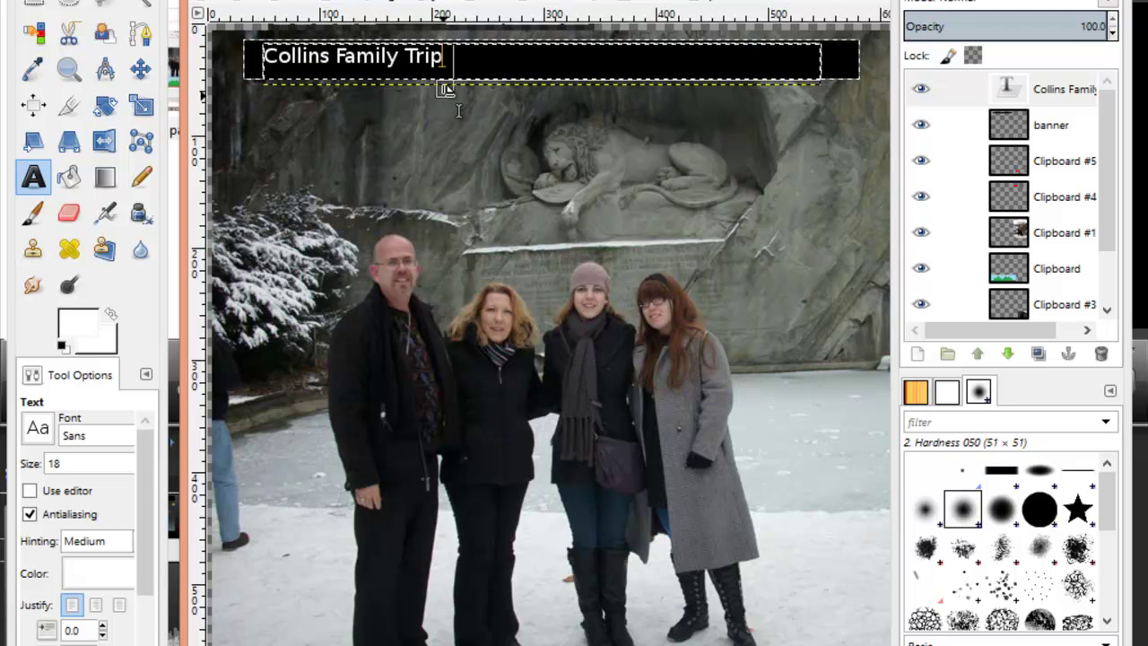
pyautogui.moveTo(255, 92); pyautogui.dragTo(442, 91)
pyautogui.click(1067, 128)
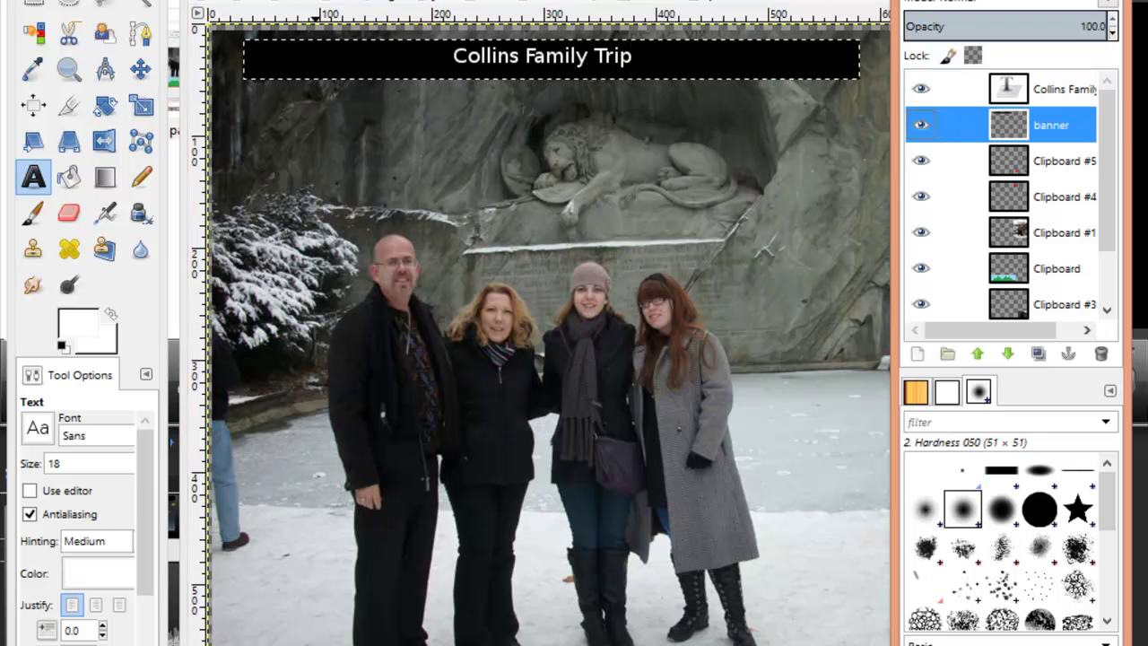
# Zoom the canvas to 50% to view the whole collage.
pyautogui.click(357, 639)
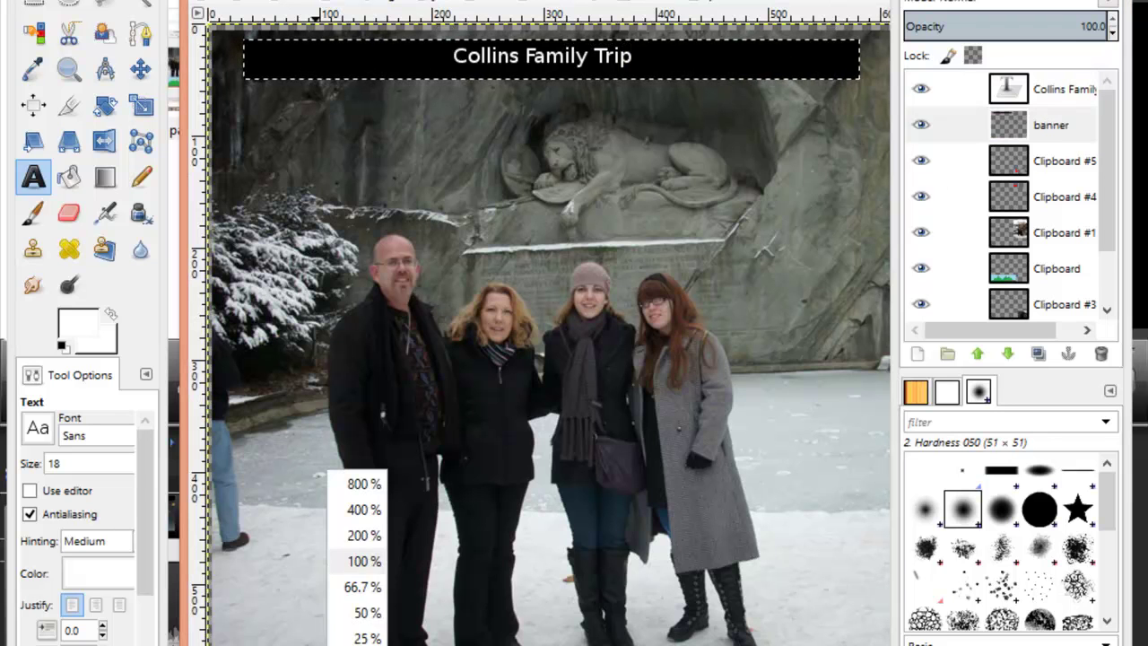
pyautogui.click(359, 613)
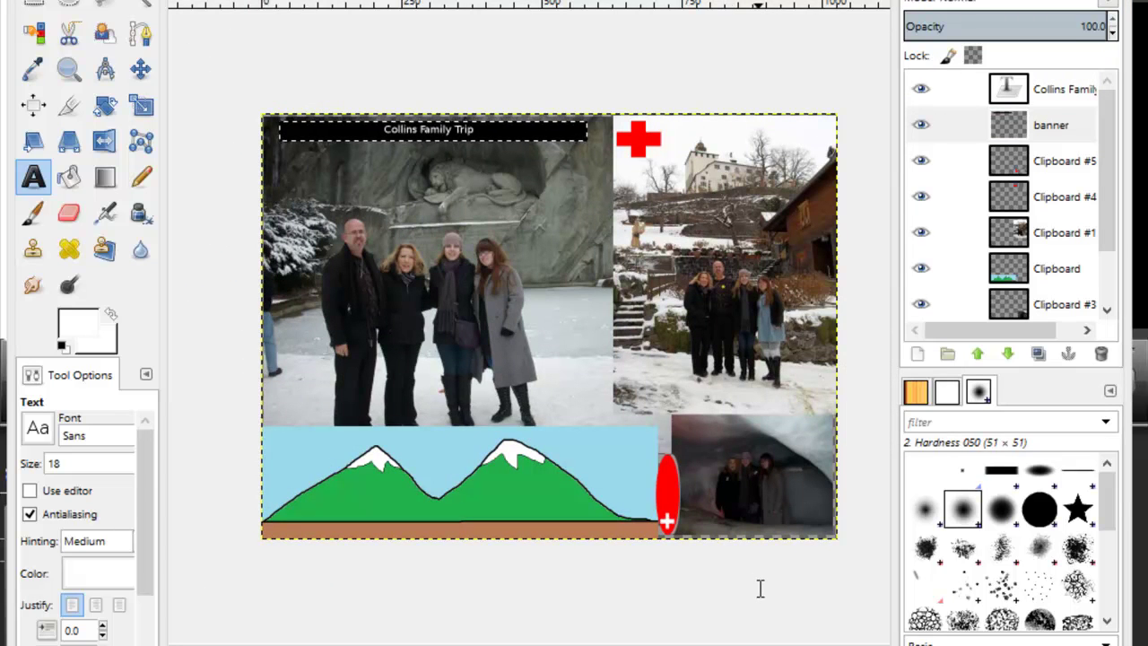